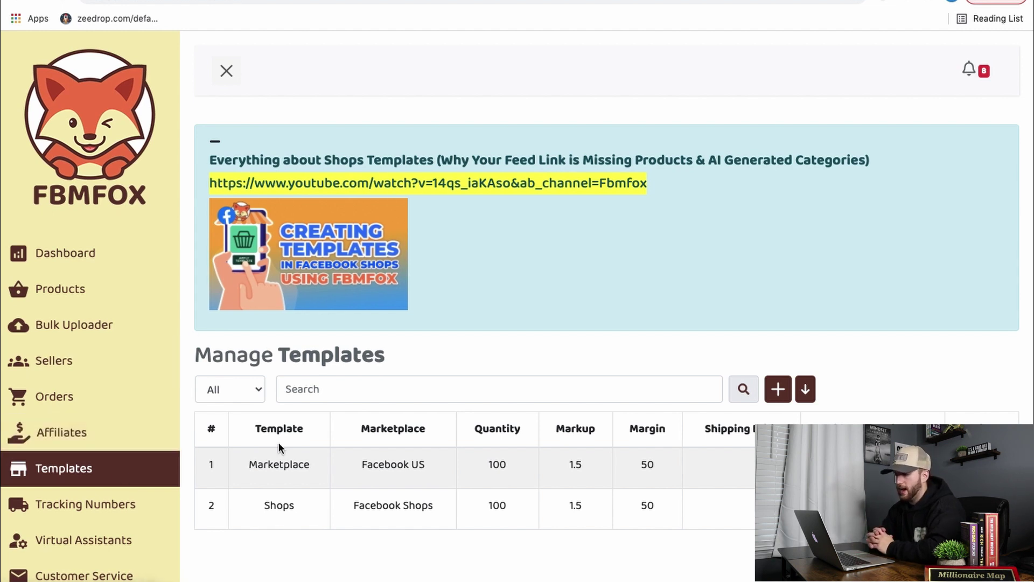
Step: Start a new template named "Marketplace shops" with Facebook Shops as its marketplace
{"action": "scroll", "coordinate": [454, 429], "scroll_direction": "down", "scroll_amount": 2}
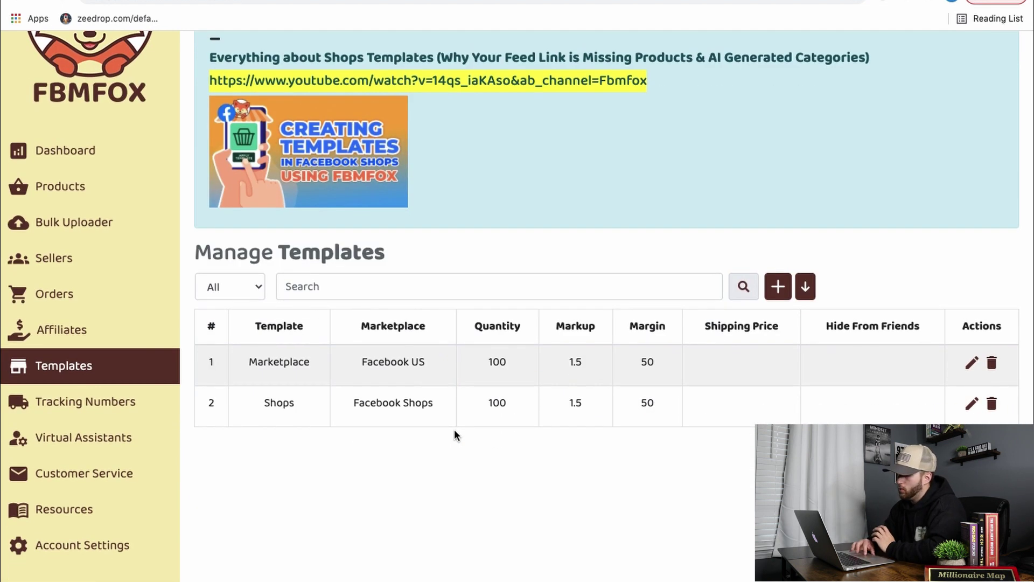
{"action": "left_click", "coordinate": [778, 286]}
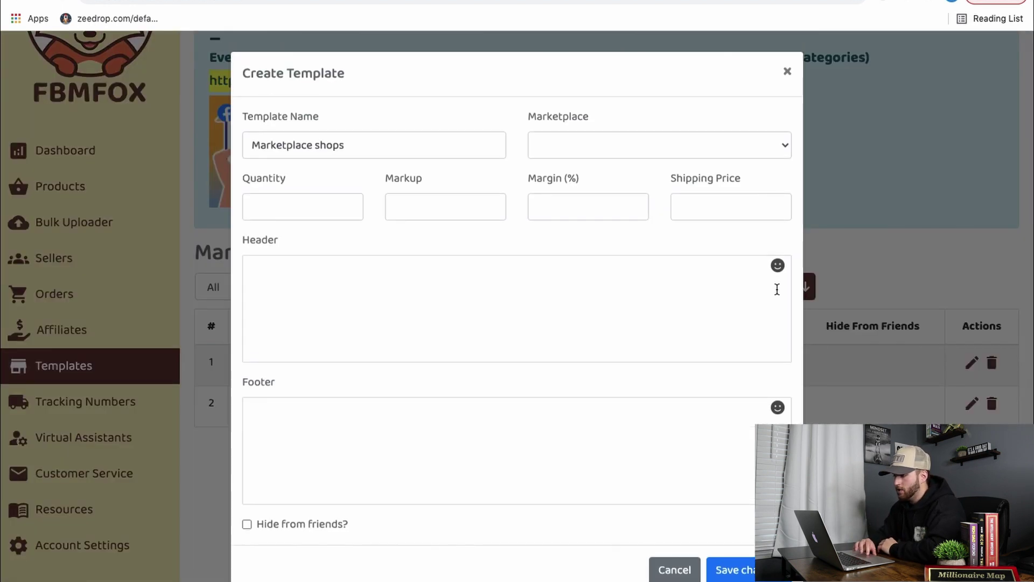
{"action": "left_click", "coordinate": [369, 147]}
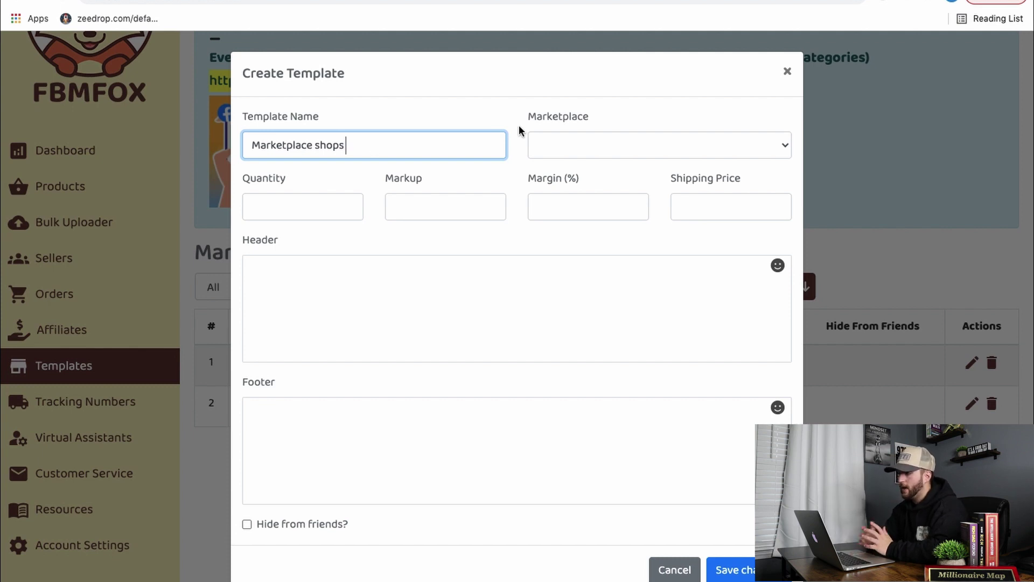
{"action": "left_click", "coordinate": [579, 150]}
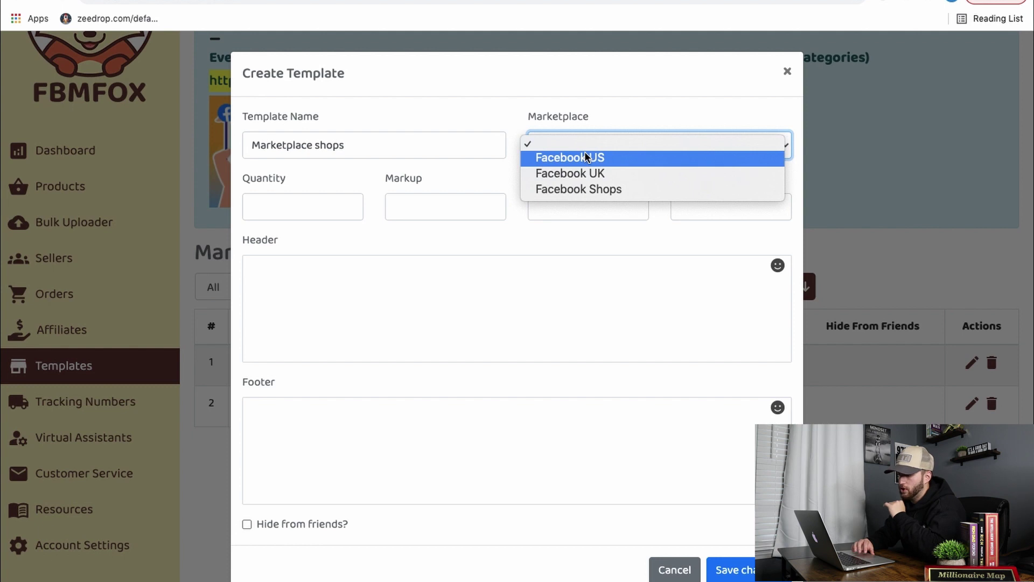
{"action": "left_click", "coordinate": [592, 194]}
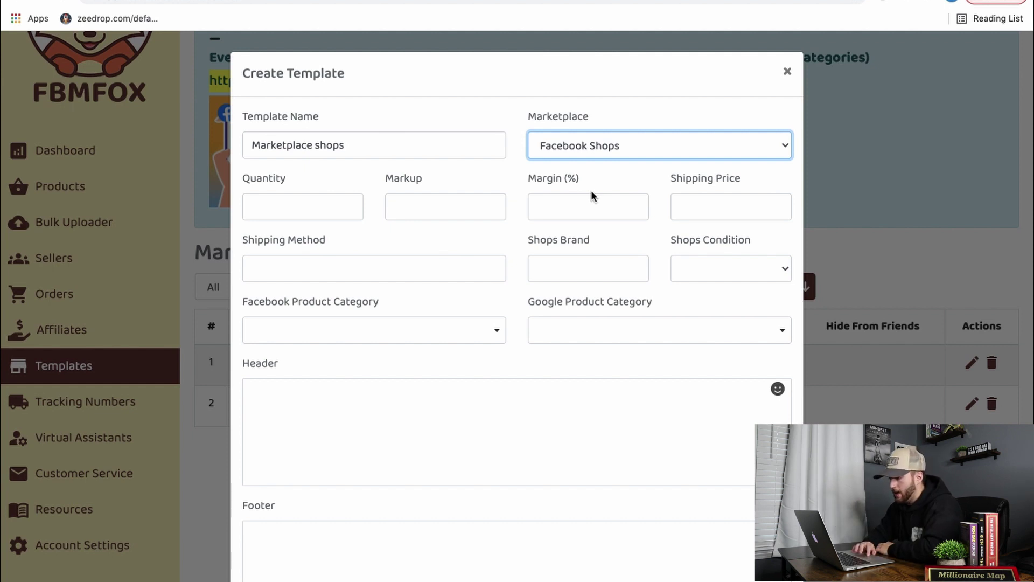
Step: Set the template's quantity to 100, markup to 1.50, margin to 50% and shops condition to New
{"action": "left_click", "coordinate": [277, 205]}
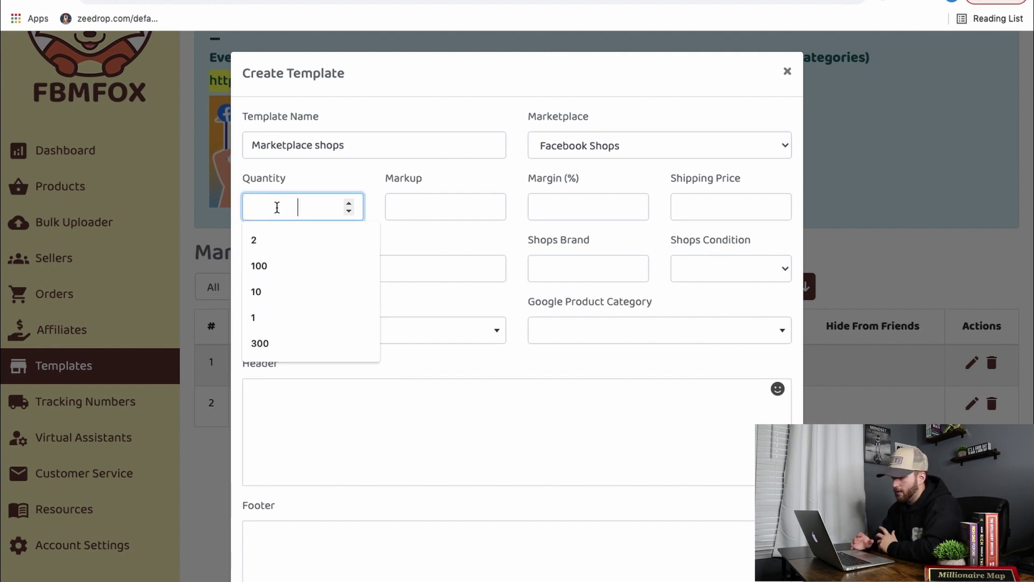
{"action": "left_click", "coordinate": [287, 264]}
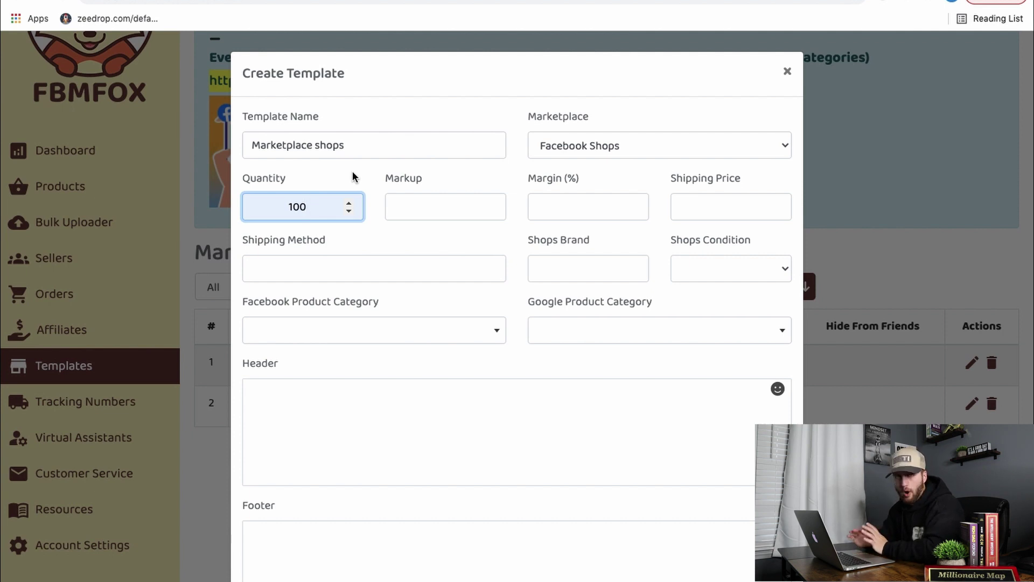
{"action": "left_click", "coordinate": [454, 209]}
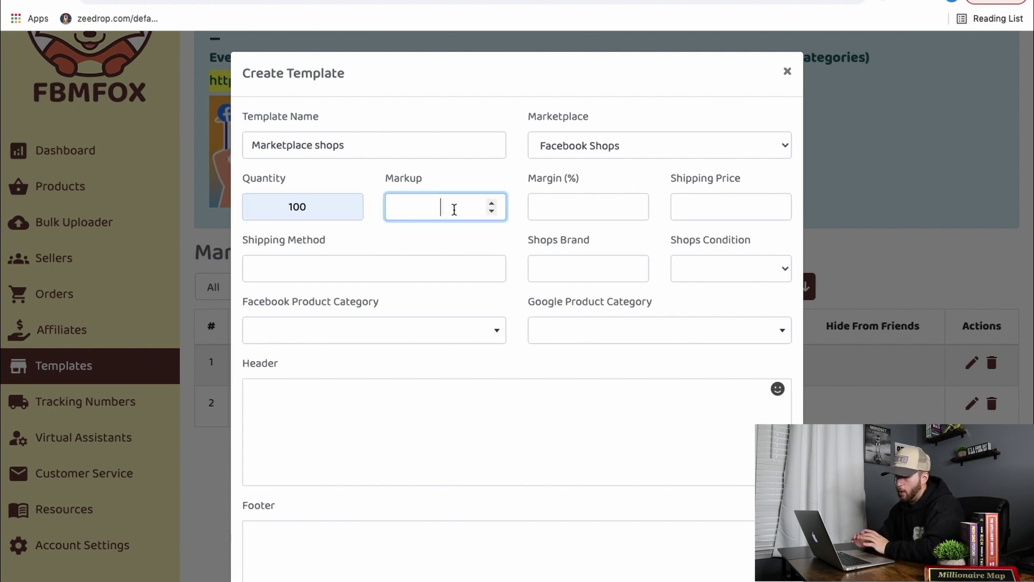
{"action": "left_click", "coordinate": [570, 207]}
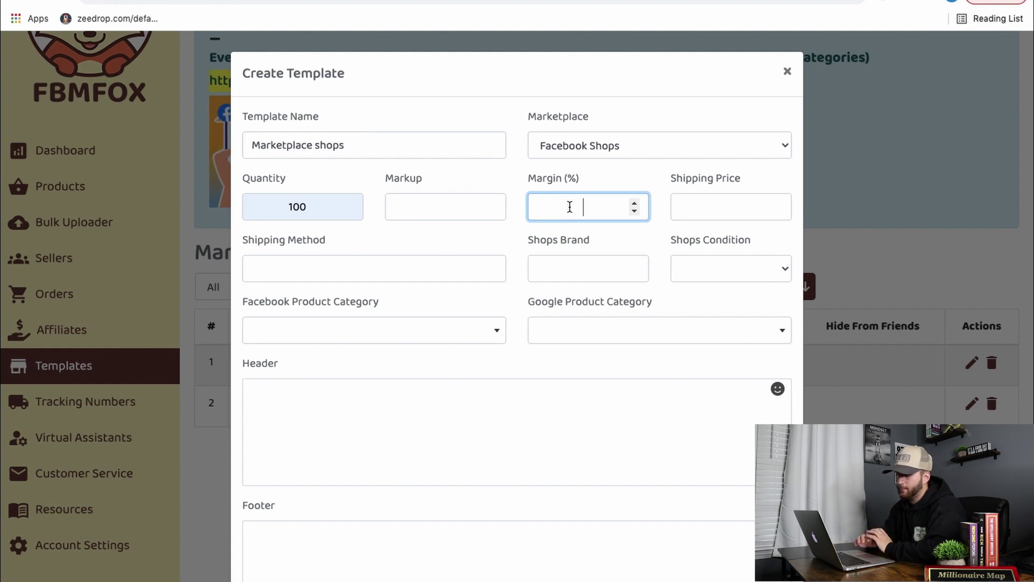
{"action": "type", "text": "50"}
{"action": "left_click", "coordinate": [615, 177]}
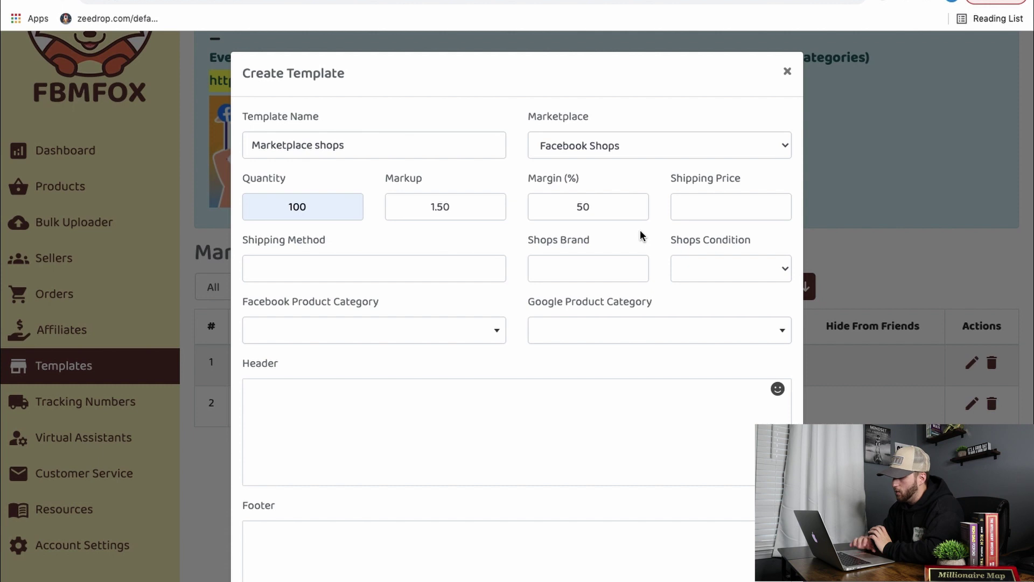
{"action": "left_click", "coordinate": [707, 270]}
{"action": "left_click", "coordinate": [704, 284]}
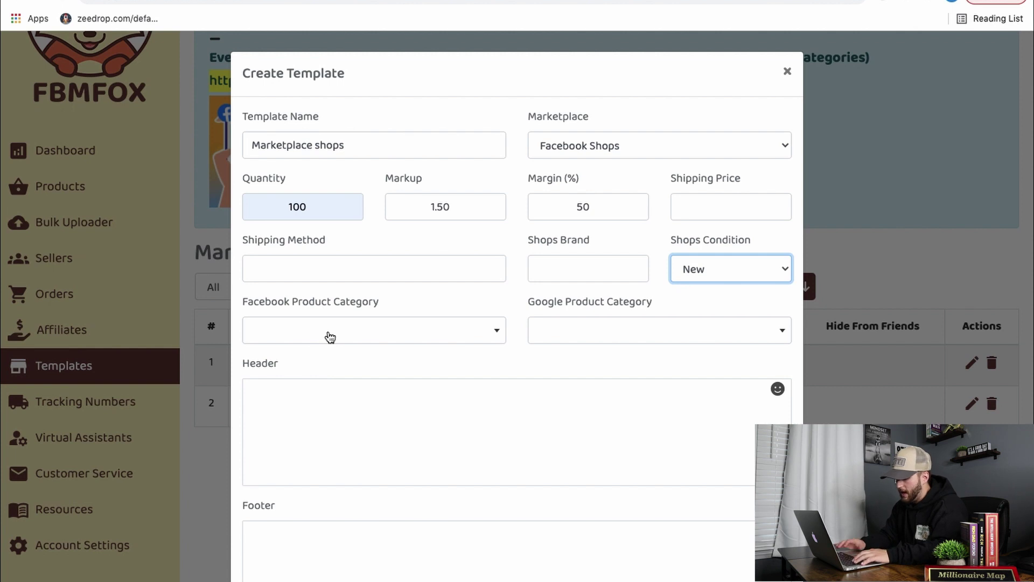
Step: Set the template's Facebook product category to Home
{"action": "left_click", "coordinate": [330, 338]}
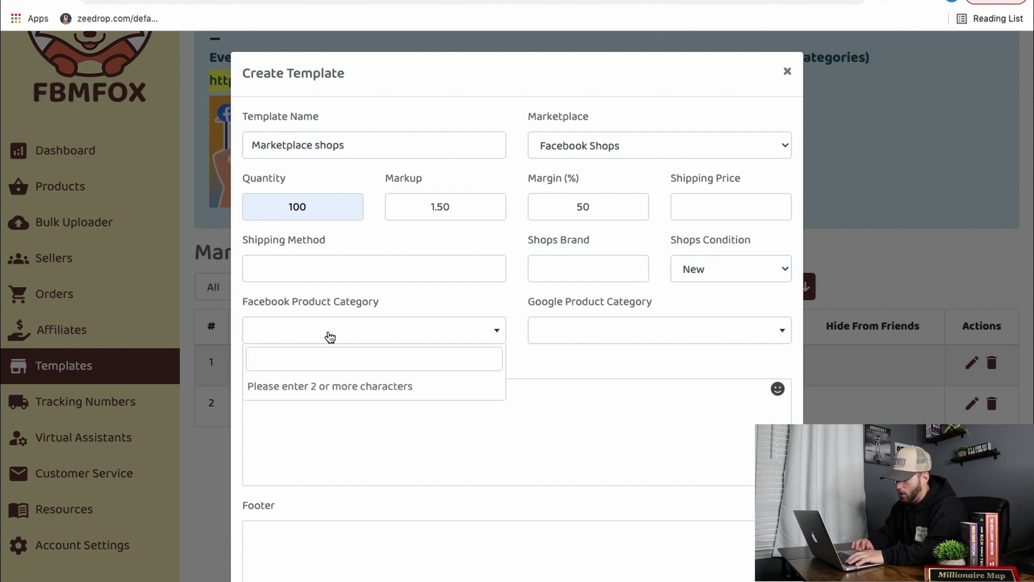
{"action": "type", "text": "home"}
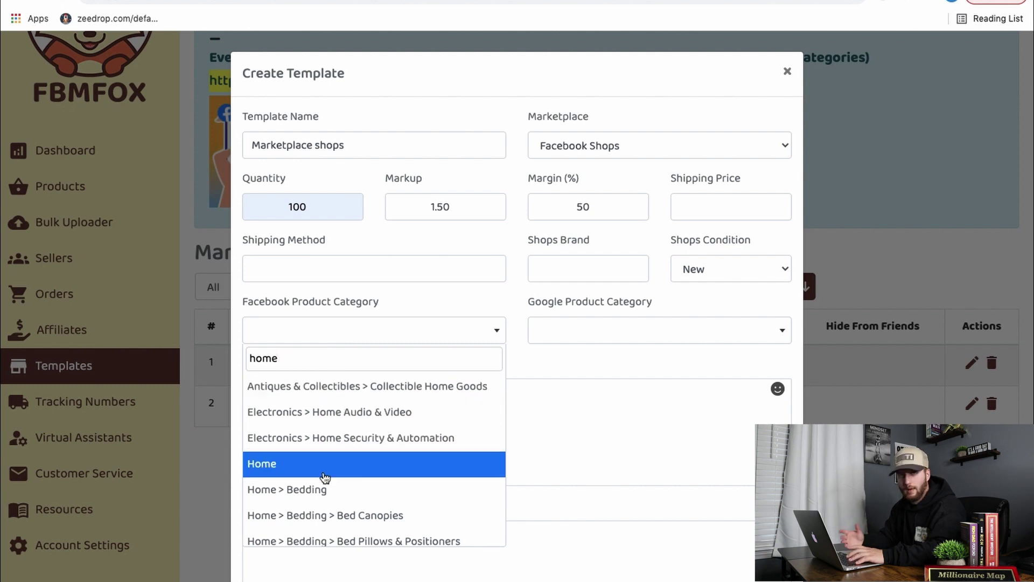
{"action": "left_click", "coordinate": [325, 478]}
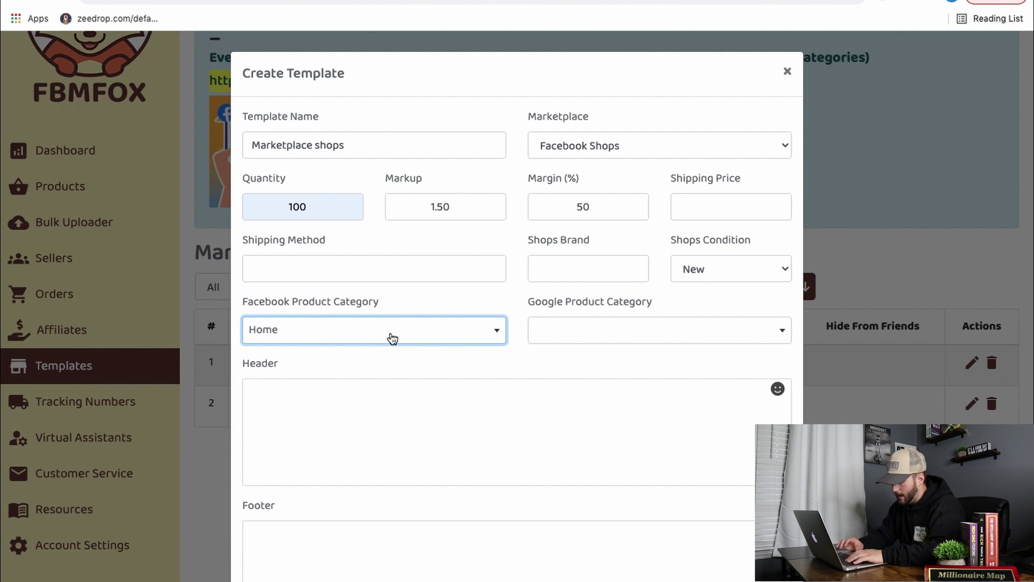
Step: Set both the Facebook product category and the Google product category to Auto Detect
{"action": "left_click", "coordinate": [392, 338]}
{"action": "type", "text": "de"}
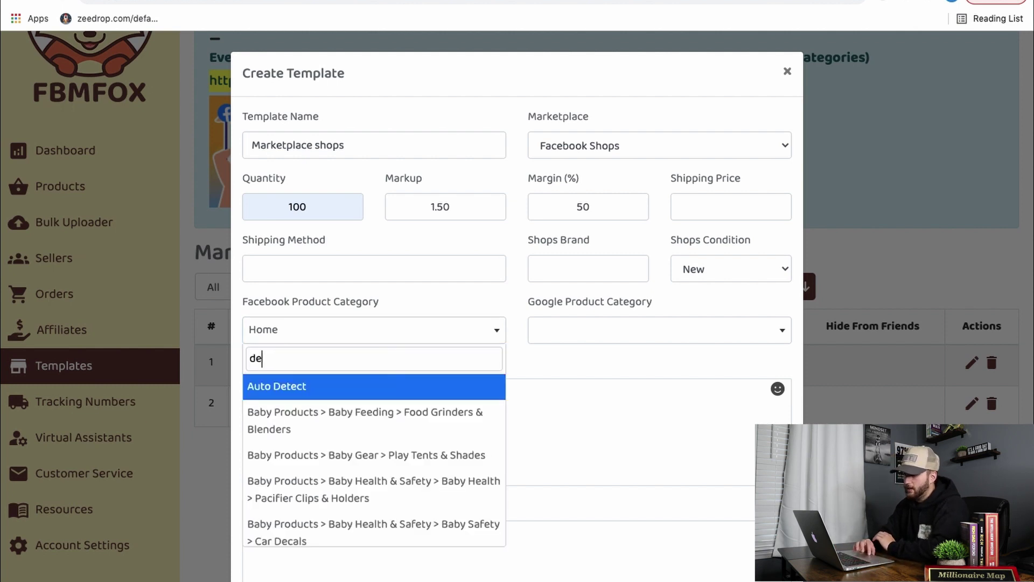
{"action": "type", "text": "t"}
{"action": "left_click", "coordinate": [370, 387]}
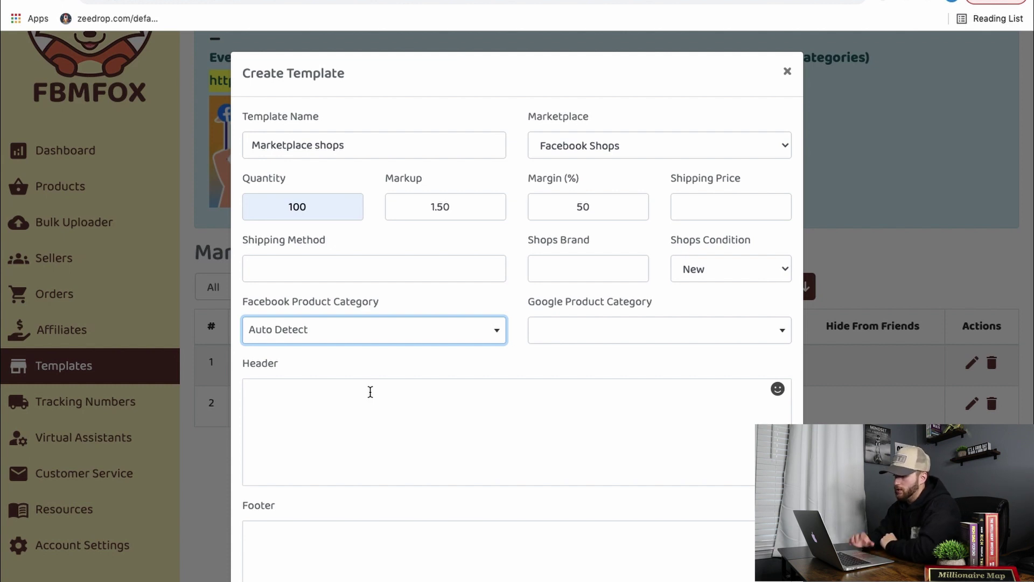
{"action": "left_click", "coordinate": [609, 334]}
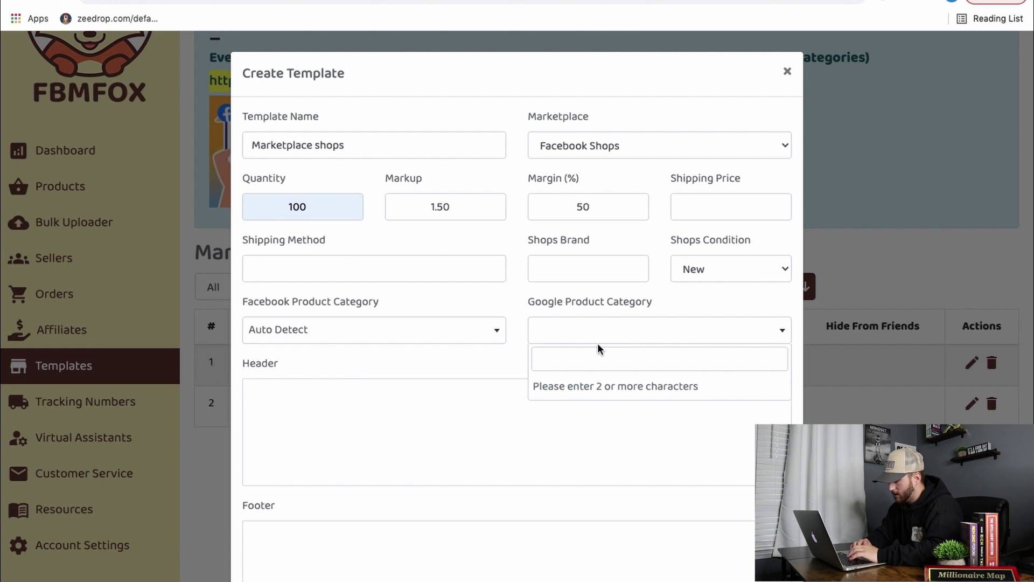
{"action": "type", "text": "auto"}
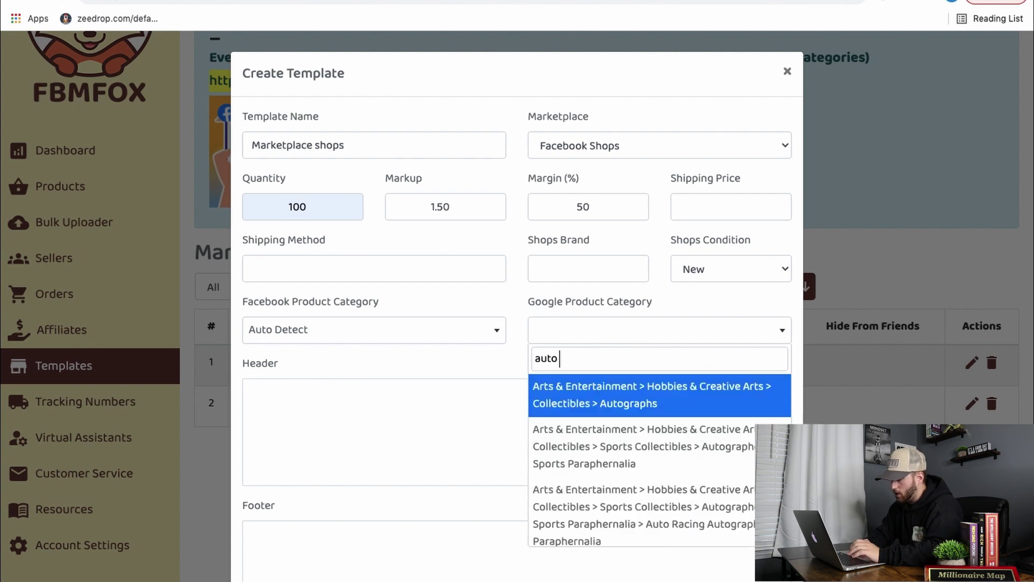
{"action": "type", "text": " d"}
{"action": "left_click", "coordinate": [575, 388]}
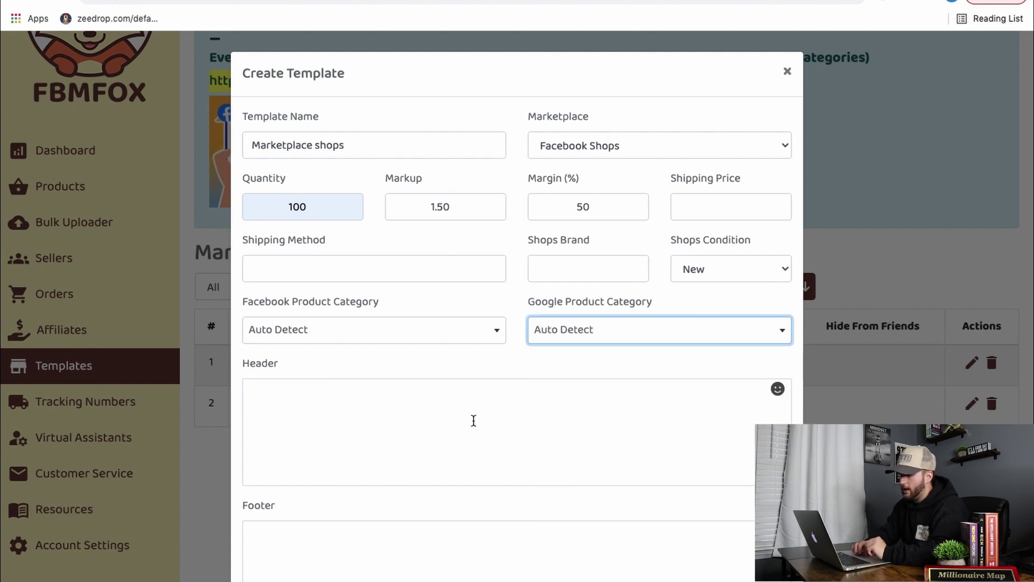
Step: Enter "Free shipping" as the template's header text and put the cursor in the footer field
{"action": "scroll", "coordinate": [473, 421], "scroll_direction": "down", "scroll_amount": 2}
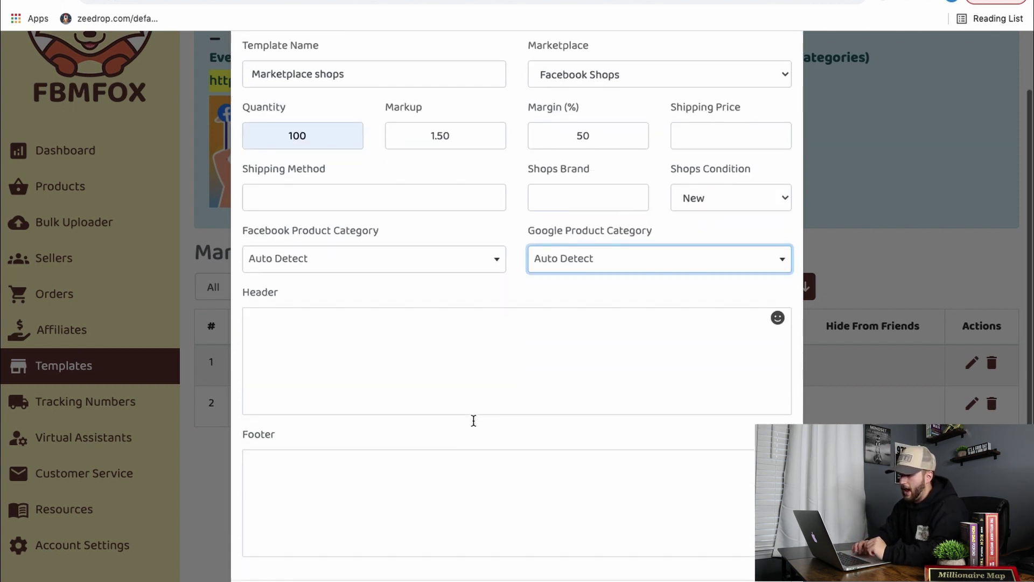
{"action": "scroll", "coordinate": [401, 330], "scroll_direction": "down", "scroll_amount": 1}
{"action": "left_click", "coordinate": [398, 324]}
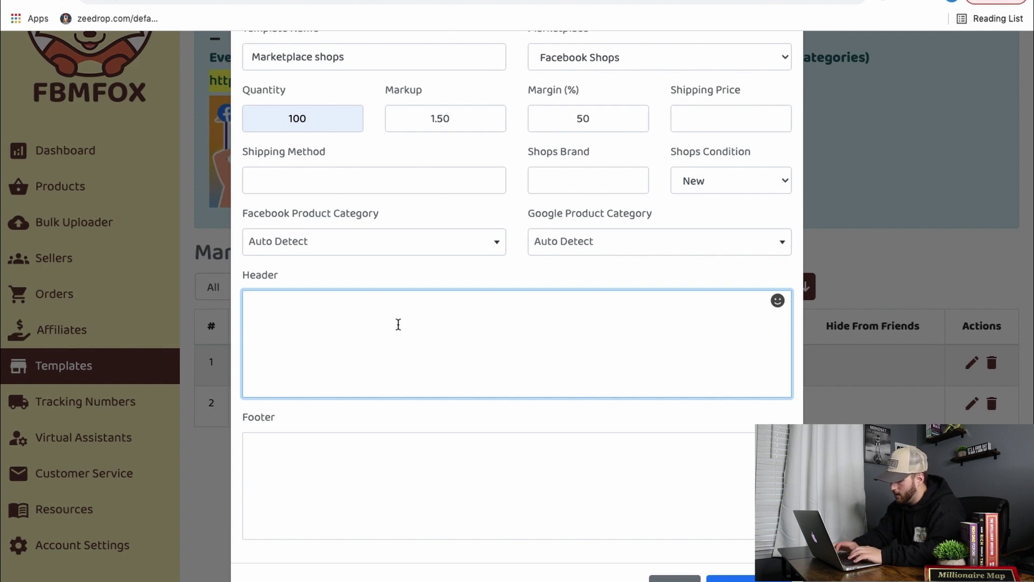
{"action": "type", "text": "Free shipping"}
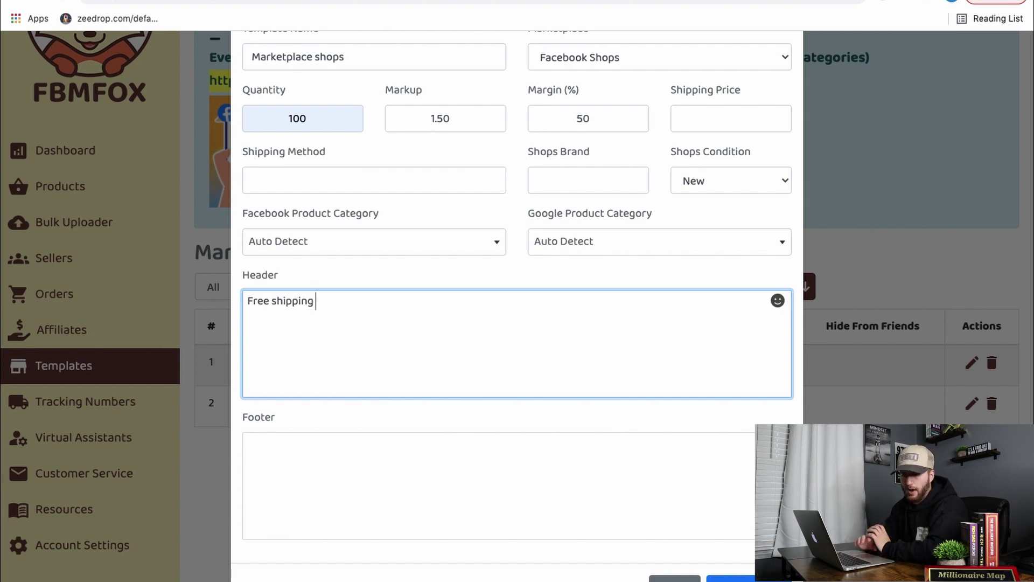
{"action": "scroll", "coordinate": [395, 411], "scroll_direction": "down", "scroll_amount": 1}
{"action": "left_click", "coordinate": [374, 409]}
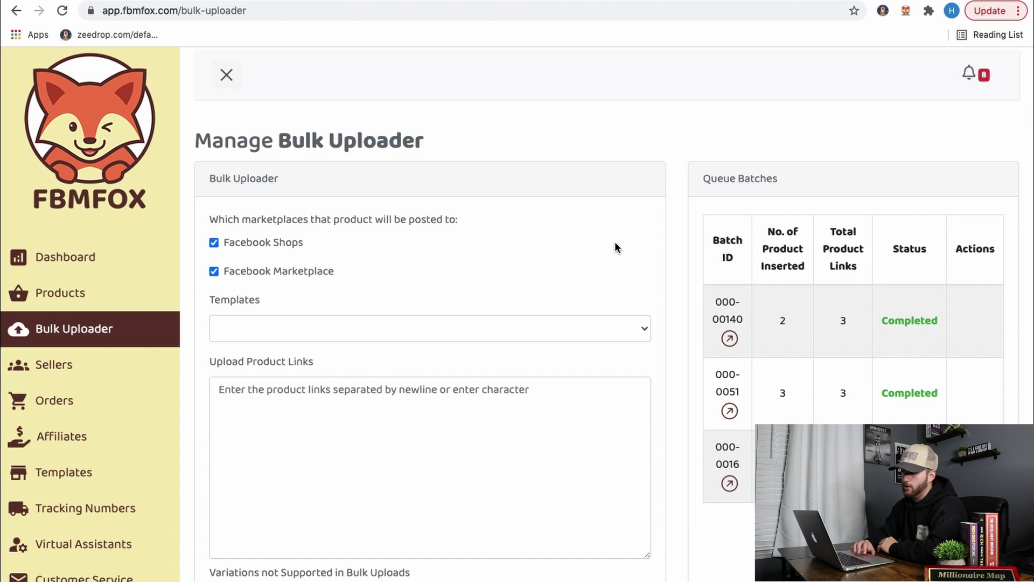
Step: Limit the bulk upload to Facebook Shops by excluding Facebook Marketplace, and apply the "Marketplace shops" template
{"action": "left_click", "coordinate": [214, 272]}
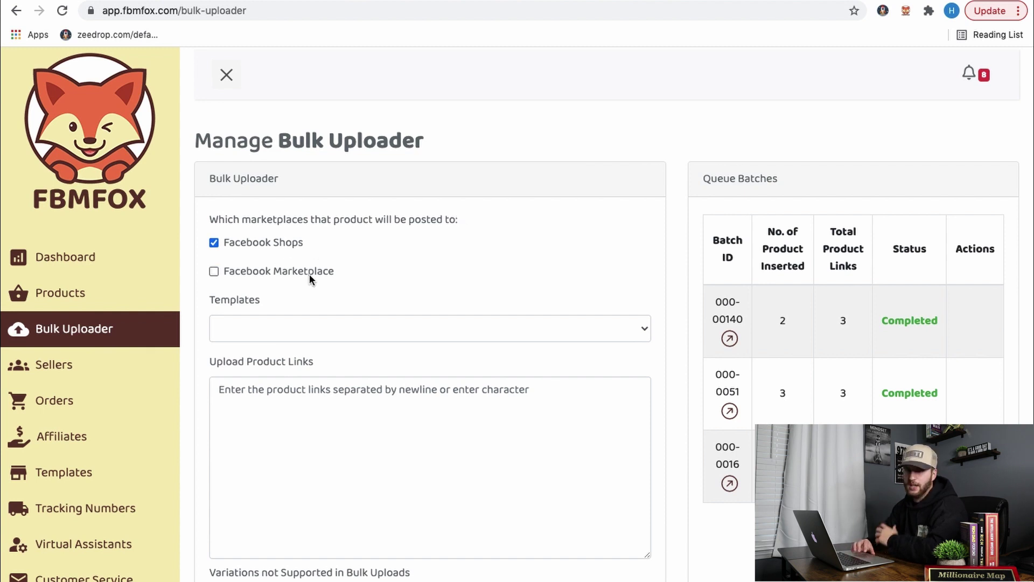
{"action": "left_click", "coordinate": [309, 328]}
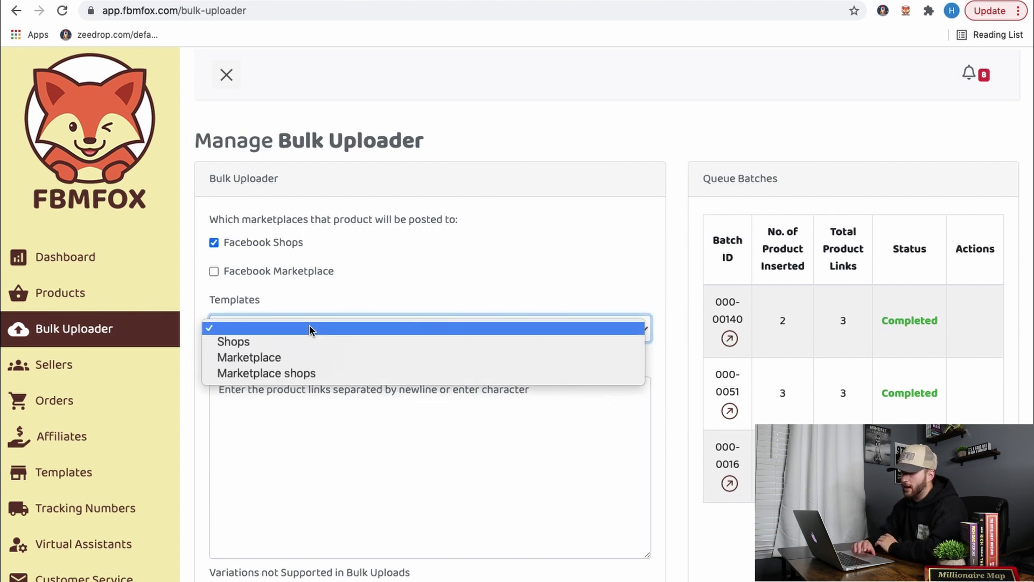
{"action": "left_click", "coordinate": [297, 373]}
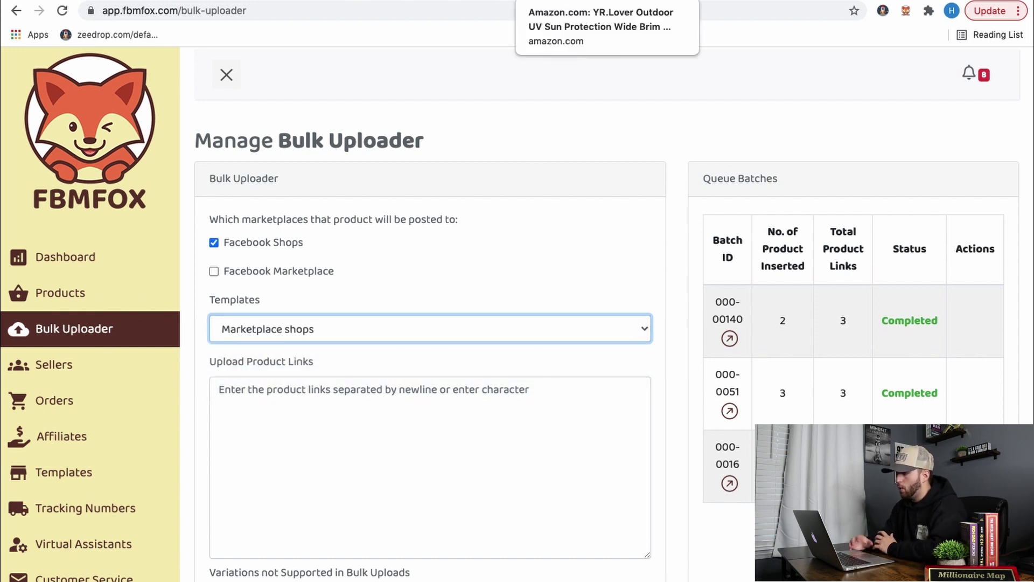
Step: Copy the YR.Lover fishing hat's page link from Amazon into the bulk uploader's product links and start a new line
{"action": "left_click", "coordinate": [565, 1]}
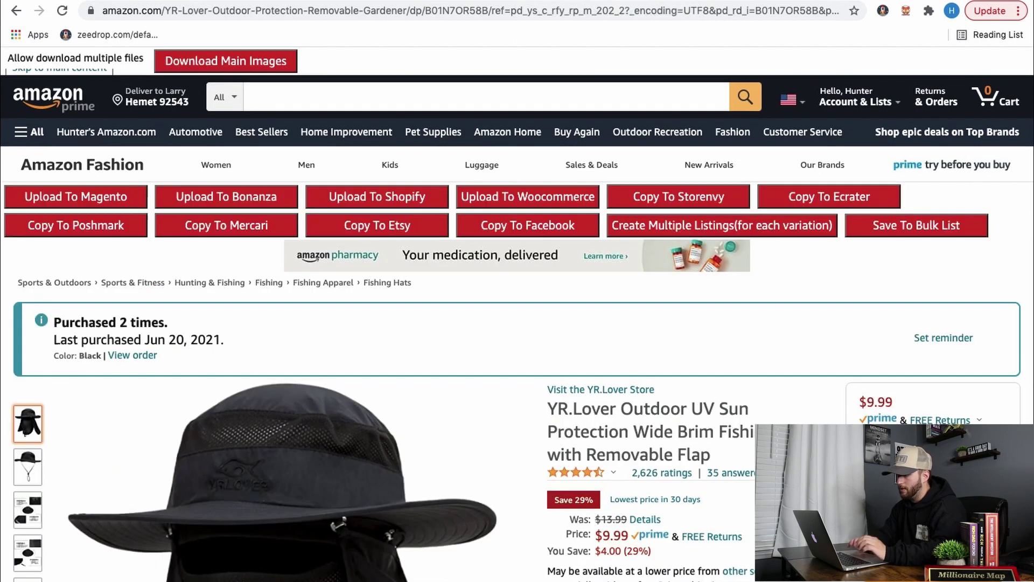
{"action": "left_click", "coordinate": [420, 11]}
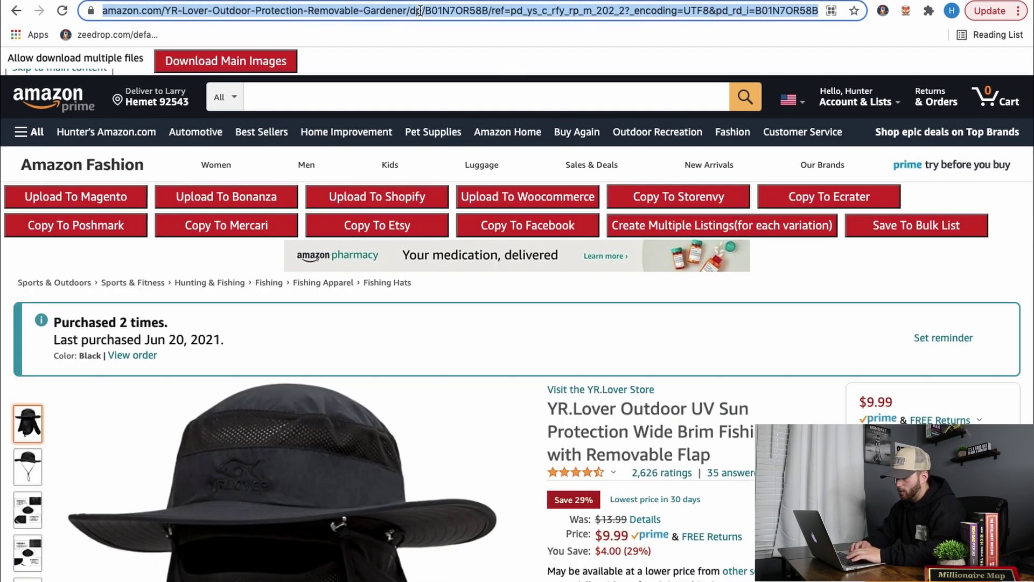
{"action": "key", "text": "super+c"}
{"action": "left_click", "coordinate": [420, 0]}
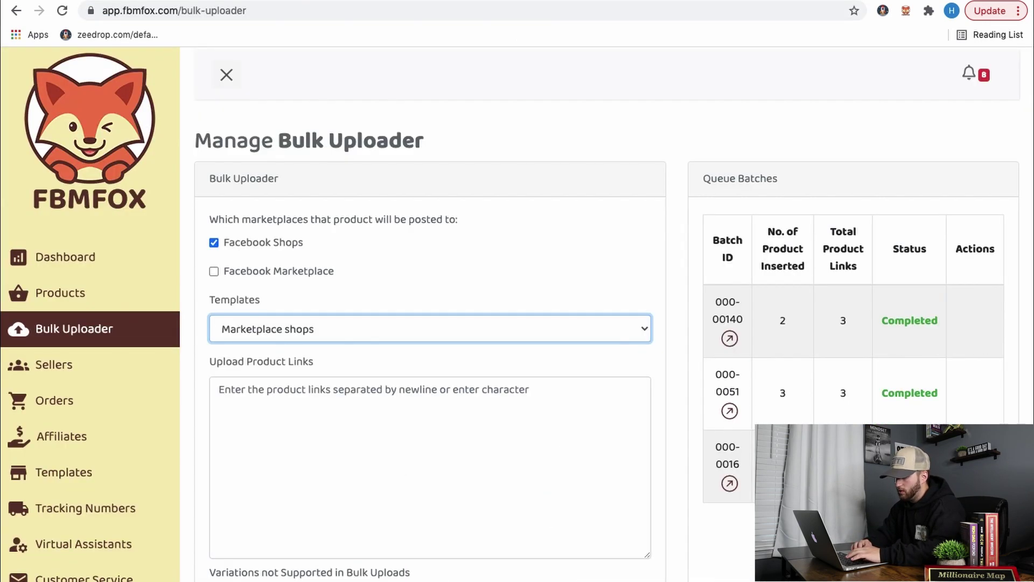
{"action": "left_click", "coordinate": [299, 392]}
{"action": "key", "text": "super+v"}
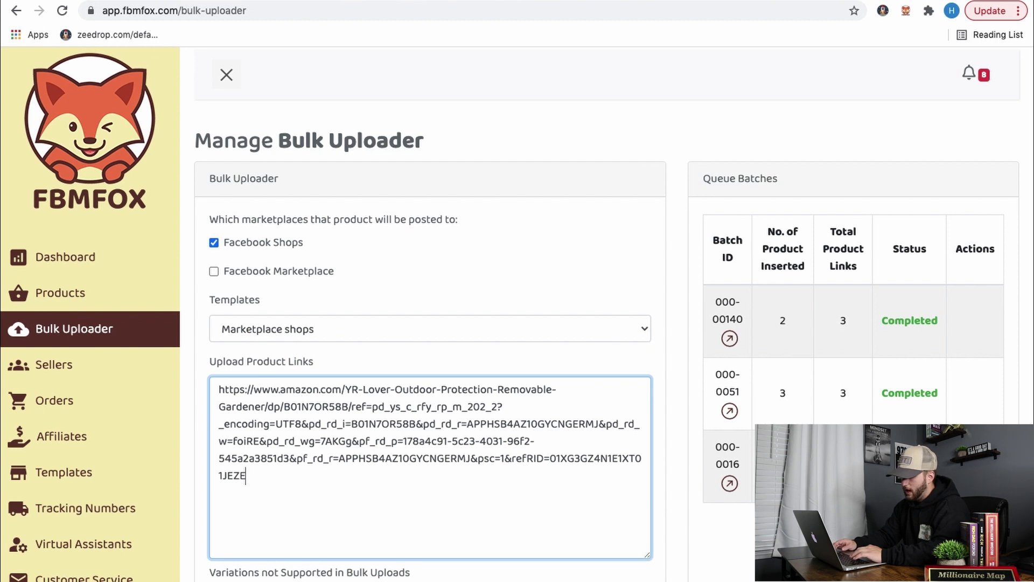
{"action": "key", "text": "Return"}
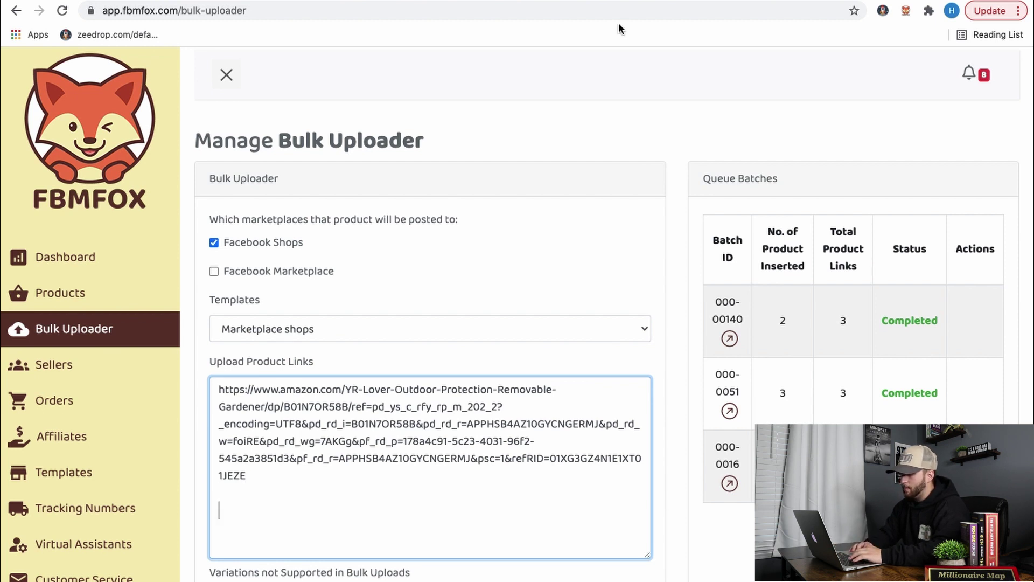
Step: Add the Amazon hat link a second time below the first product link, followed by a blank line
{"action": "left_click", "coordinate": [620, 1]}
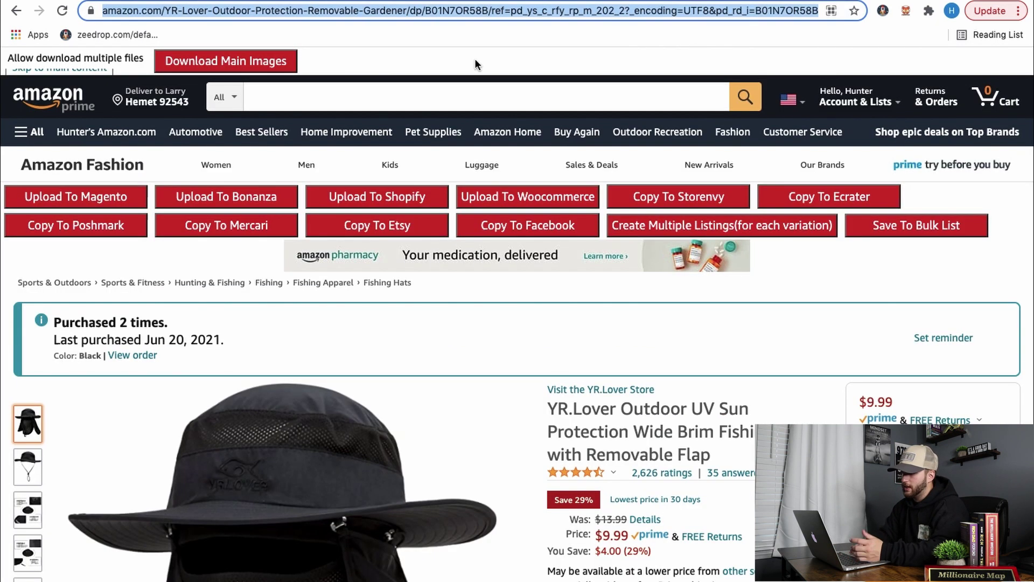
{"action": "left_click", "coordinate": [463, 9]}
{"action": "key", "text": "super+c"}
{"action": "key", "text": "ctrl+shift+Tab"}
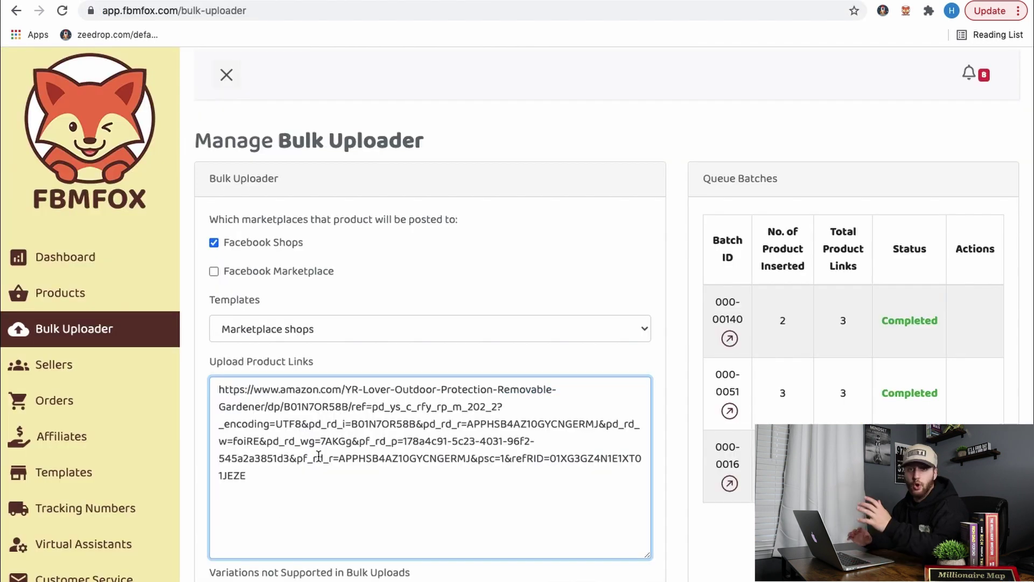
{"action": "key", "text": "super+v"}
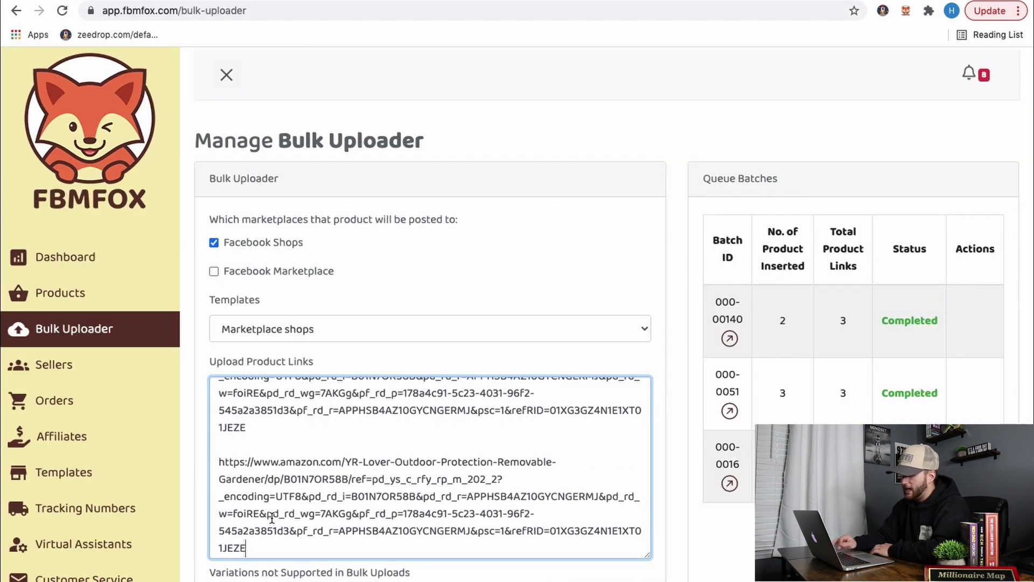
{"action": "key", "text": "Return"}
{"action": "key", "text": "Return"}
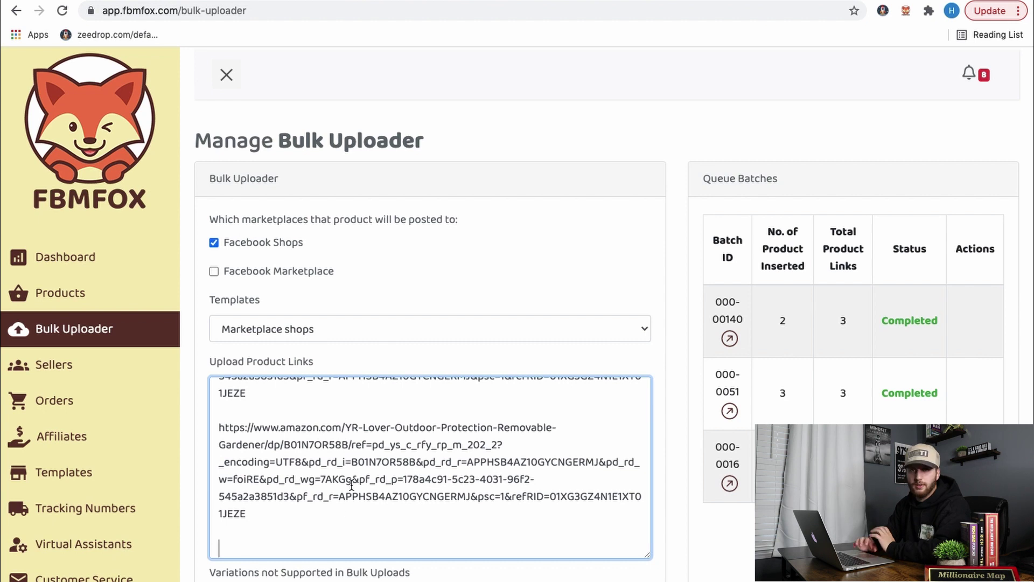
Step: Submit the entered Amazon product links for bulk listing to Facebook Shops
{"action": "scroll", "coordinate": [355, 476], "scroll_direction": "down", "scroll_amount": 1}
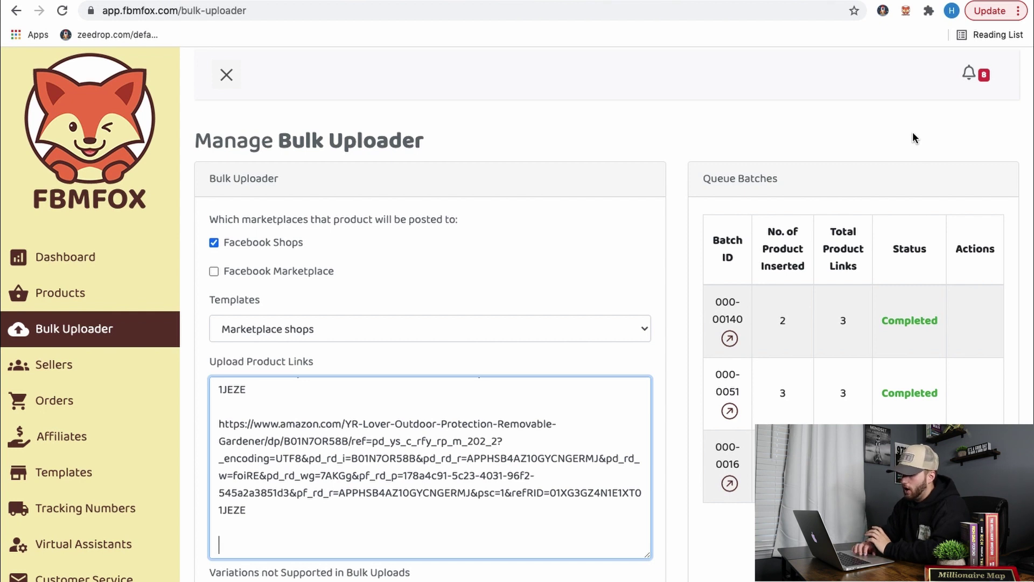
{"action": "scroll", "coordinate": [655, 248], "scroll_direction": "down", "scroll_amount": 3}
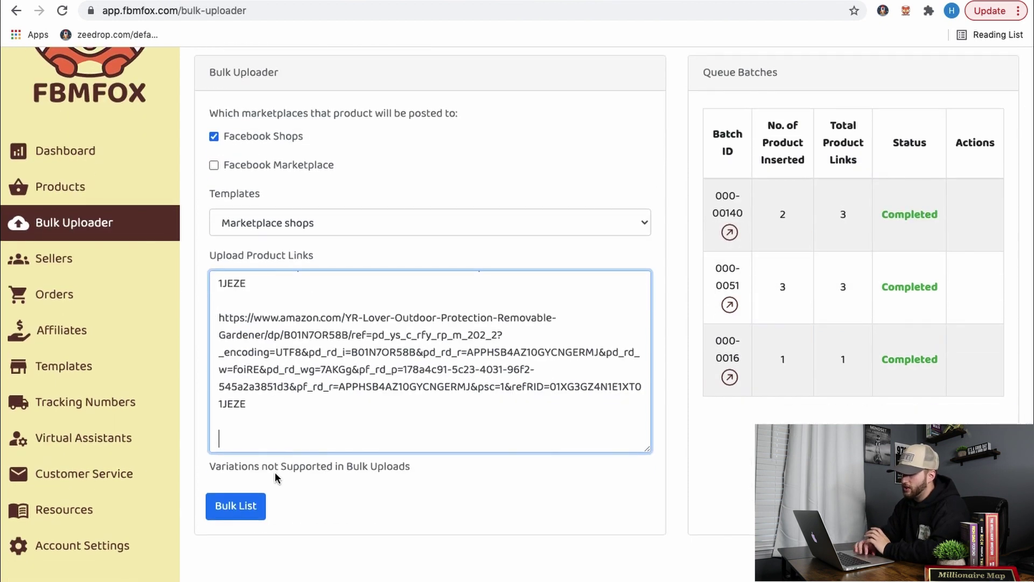
{"action": "left_click", "coordinate": [232, 505]}
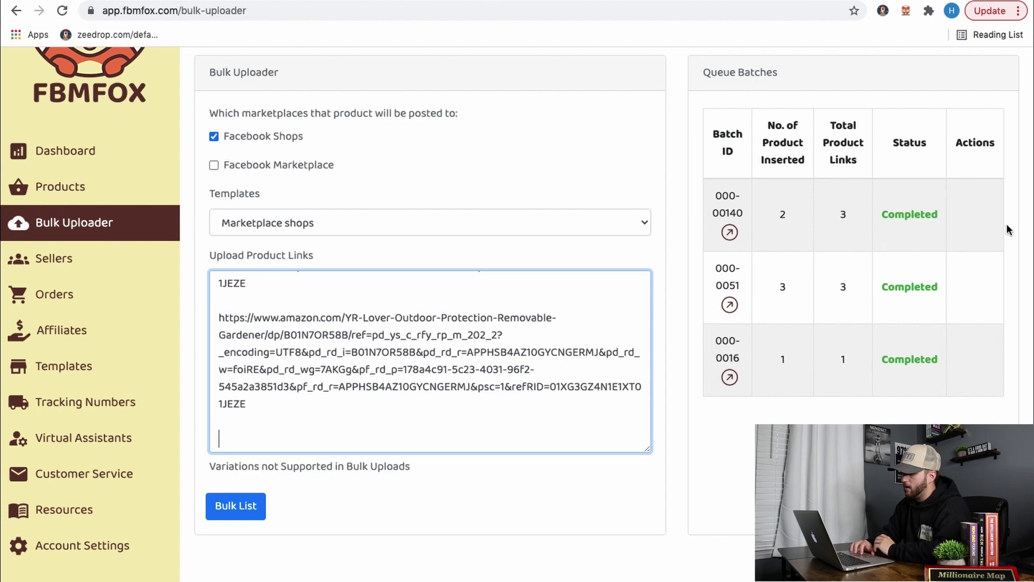
{"action": "left_click", "coordinate": [215, 507]}
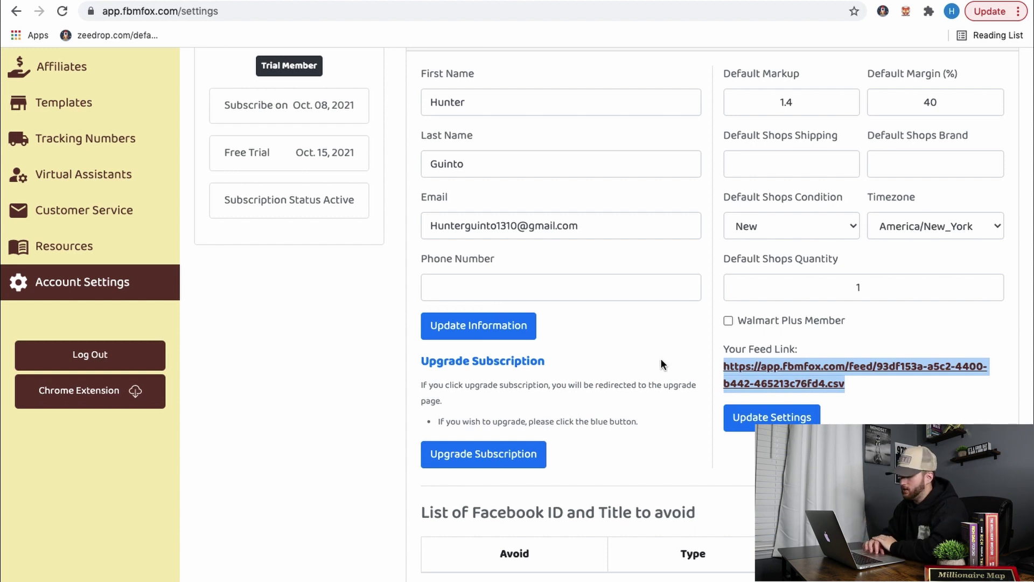
Step: Copy the feed link from the account settings and switch to the data feed setup in Facebook Commerce Manager
{"action": "left_click", "coordinate": [342, 373]}
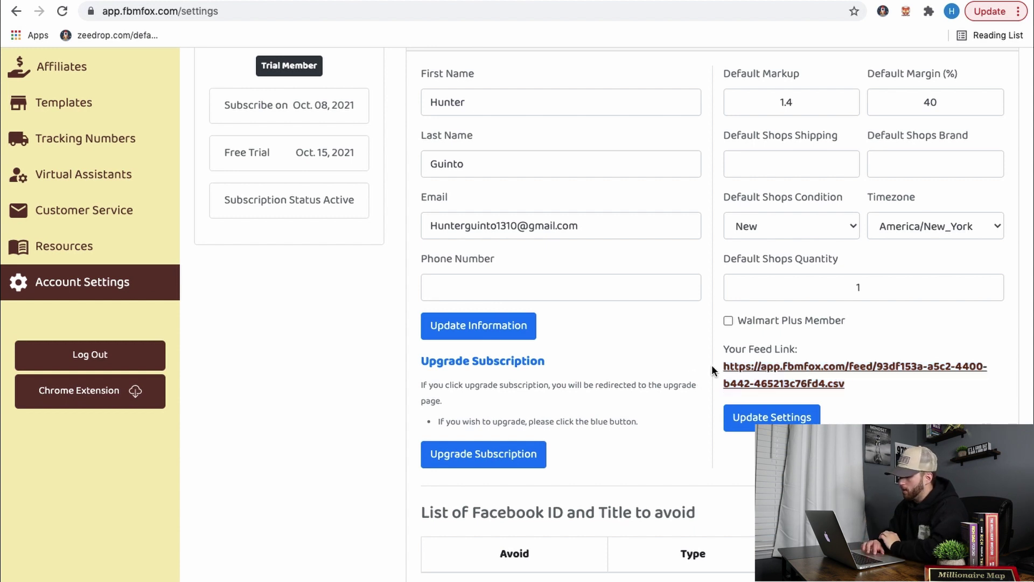
{"action": "left_click_drag", "start_coordinate": [723, 367], "coordinate": [846, 391]}
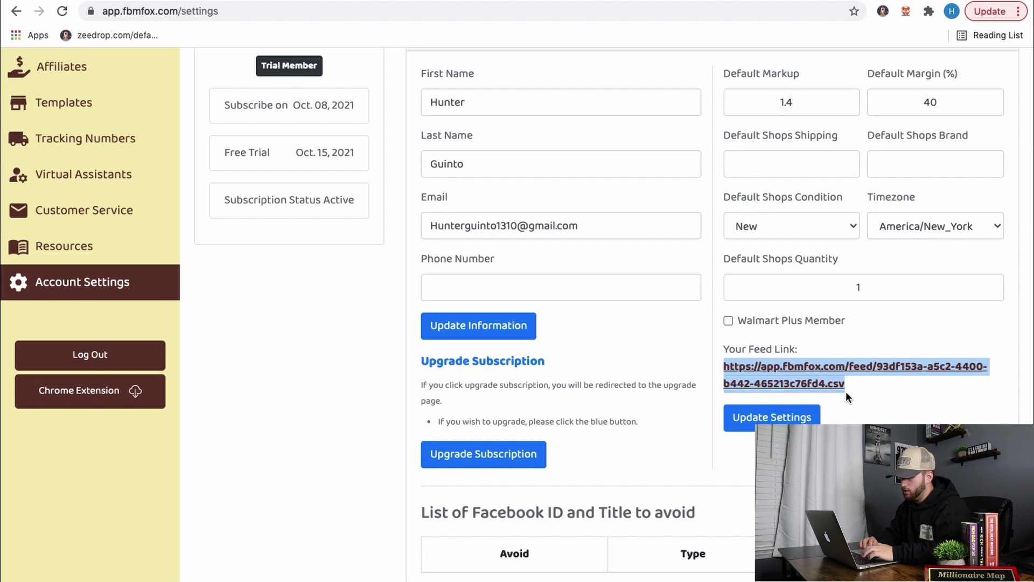
{"action": "left_click", "coordinate": [628, 1]}
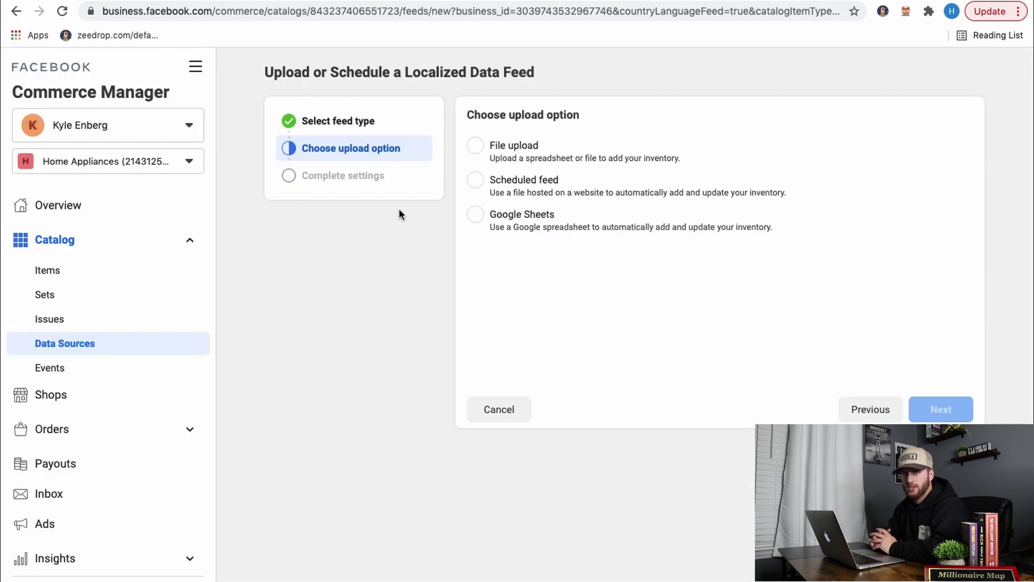
Step: Choose the scheduled feed upload option and enter the copied FBMFox feed link as the file URL
{"action": "left_click", "coordinate": [475, 181]}
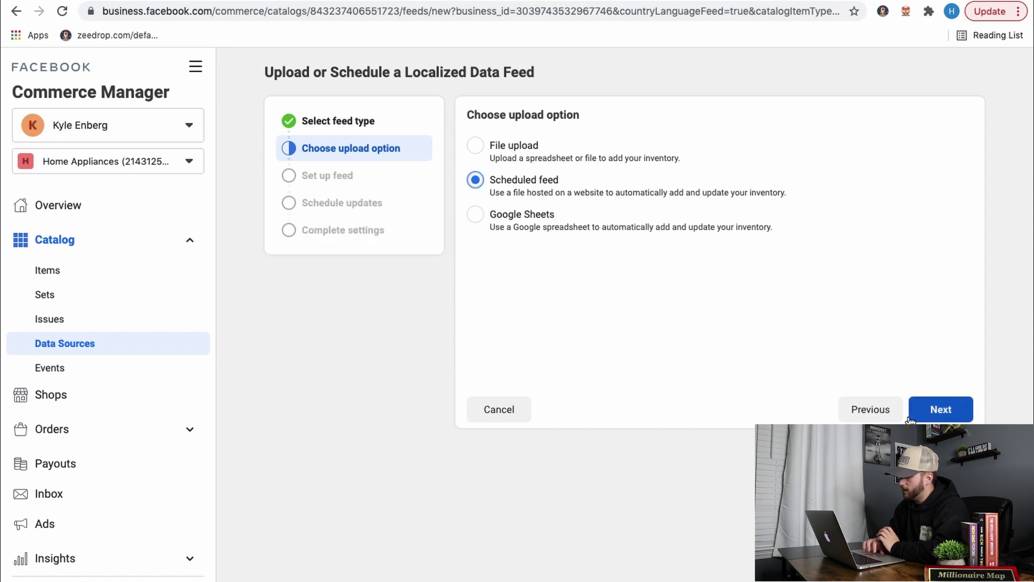
{"action": "left_click", "coordinate": [941, 409]}
{"action": "left_click", "coordinate": [581, 185]}
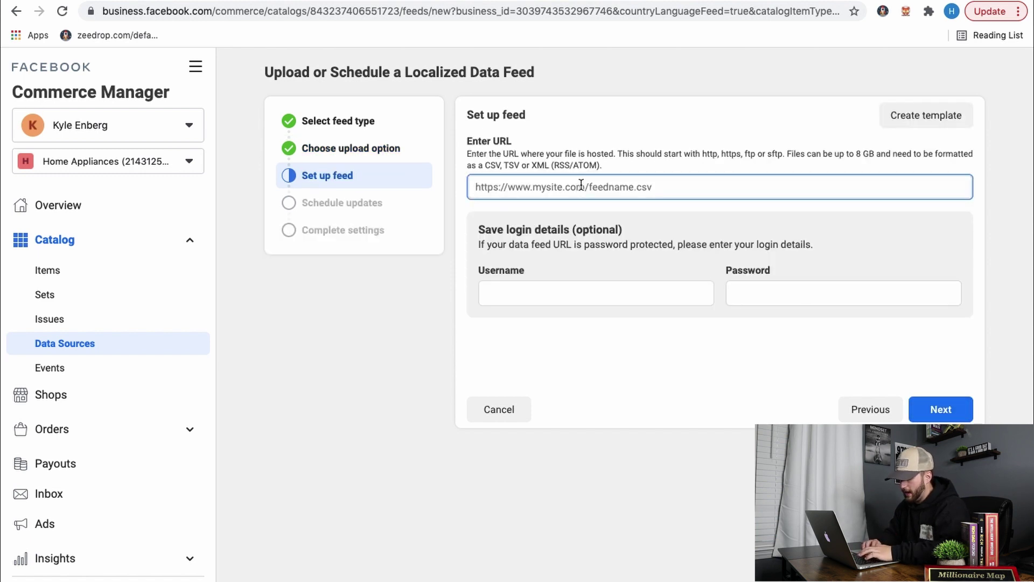
{"action": "key", "text": "super+v"}
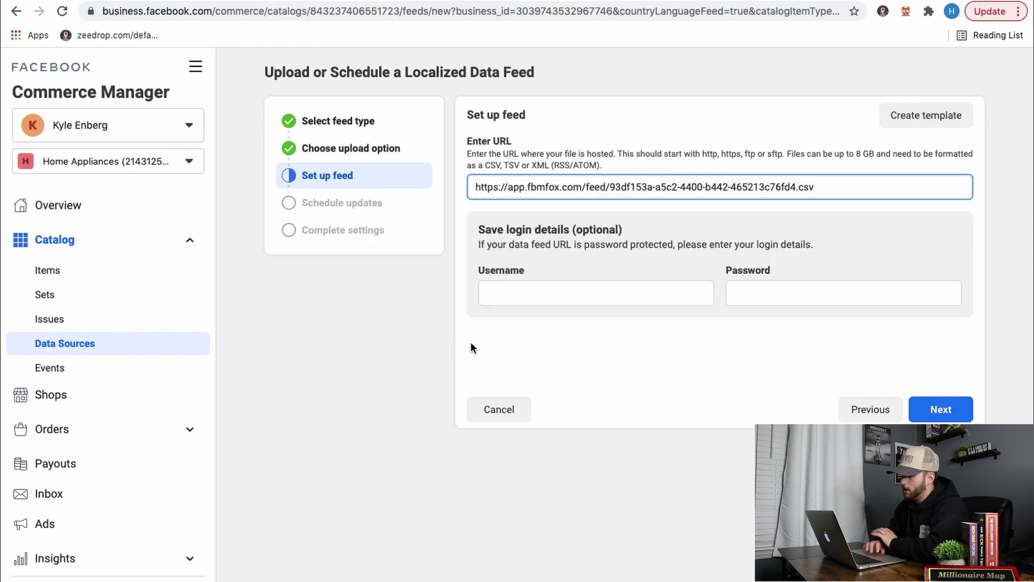
{"action": "left_click", "coordinate": [948, 416]}
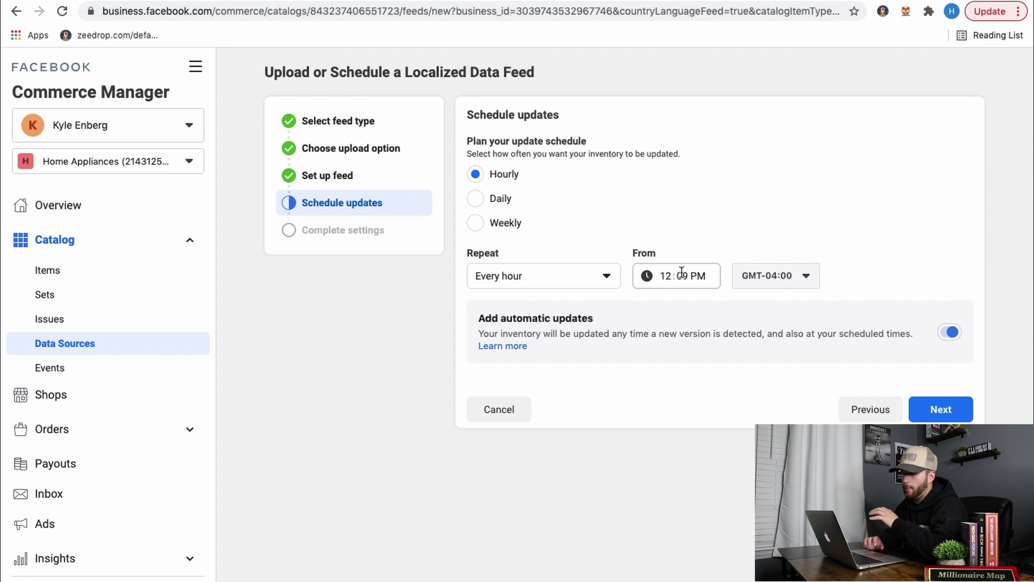
Step: Keep the hourly update schedule, name the data source "FBMFOX" and upload the feed
{"action": "left_click", "coordinate": [941, 409]}
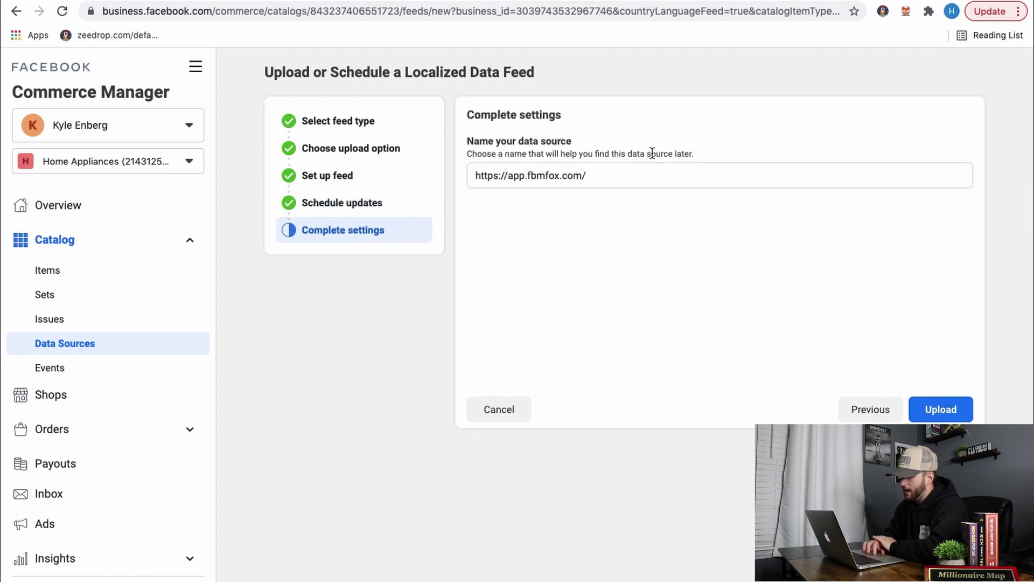
{"action": "left_click", "coordinate": [628, 179]}
{"action": "key", "text": "super+a"}
{"action": "type", "text": "F"}
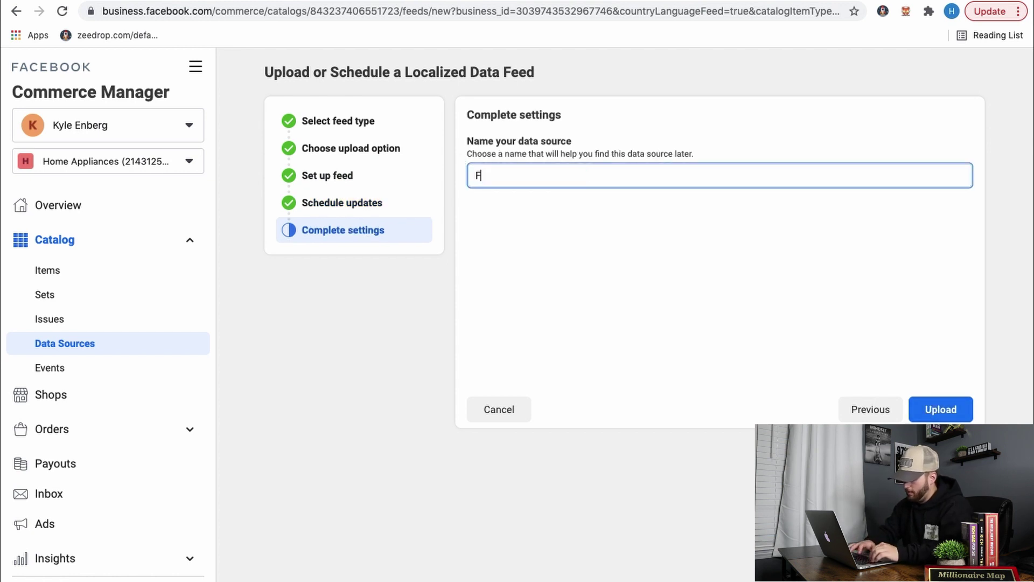
{"action": "type", "text": "BMFOX"}
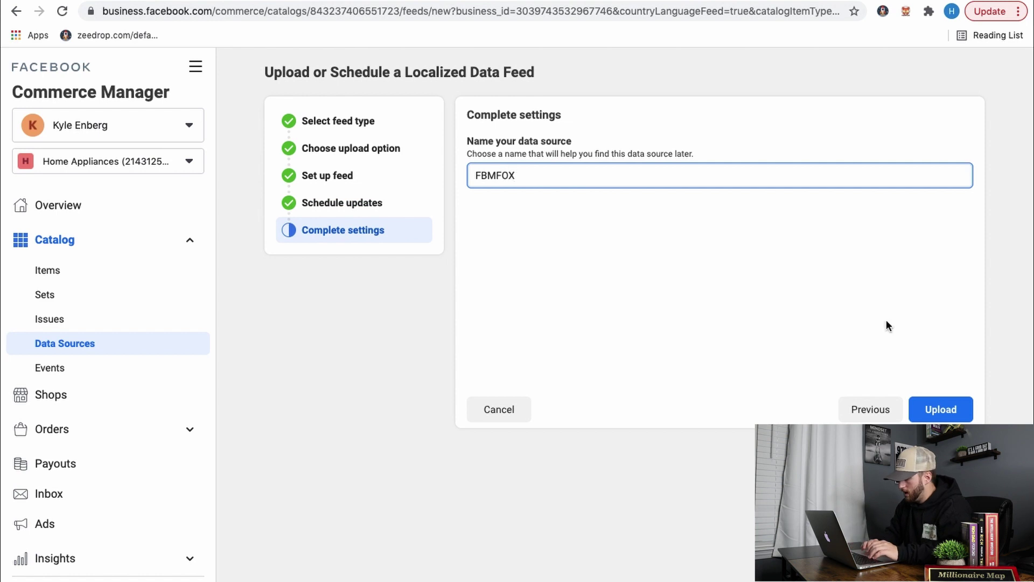
{"action": "left_click", "coordinate": [944, 412]}
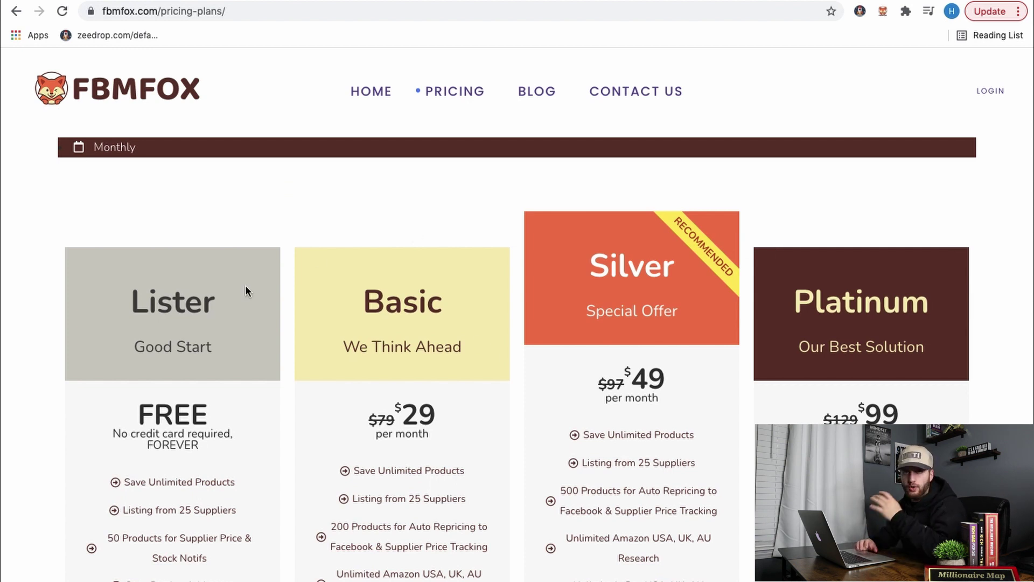
Step: Review the features and monthly prices of the Lister, Basic, Silver and Platinum plans on the FBMFox pricing page
{"action": "scroll", "coordinate": [245, 291], "scroll_direction": "down", "scroll_amount": 5}
{"action": "scroll", "coordinate": [245, 291], "scroll_direction": "up", "scroll_amount": 3}
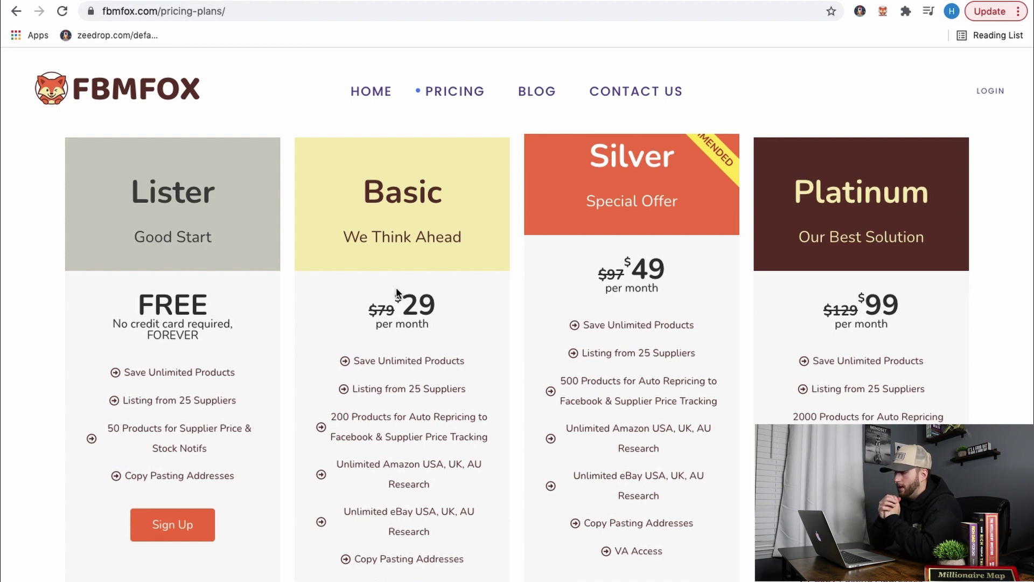
{"action": "scroll", "coordinate": [397, 292], "scroll_direction": "down", "scroll_amount": 2}
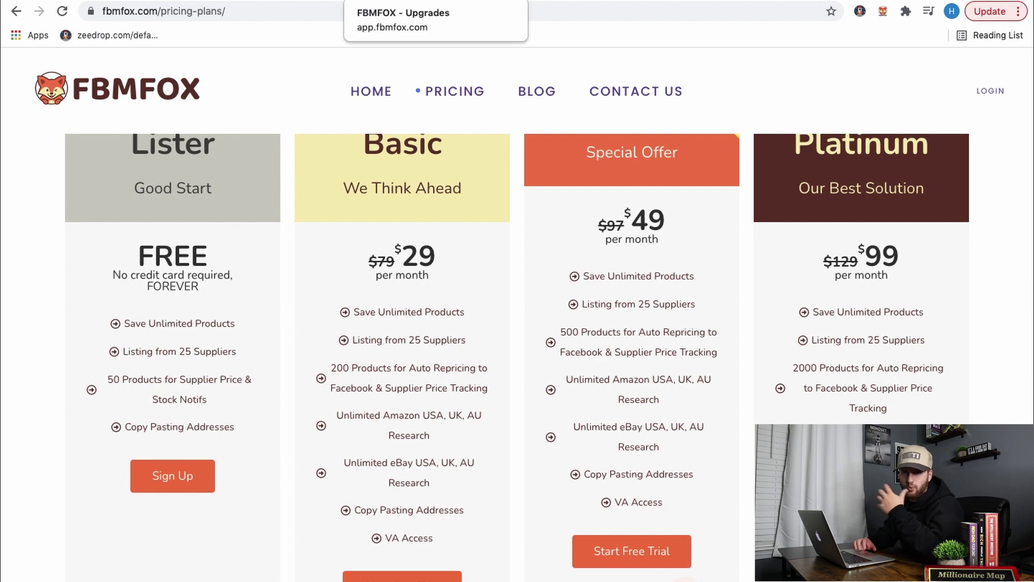
Step: Switch to the FBMFox account upgrade page and check the paid plan's price for 500 and 1000 items
{"action": "left_click", "coordinate": [388, 0]}
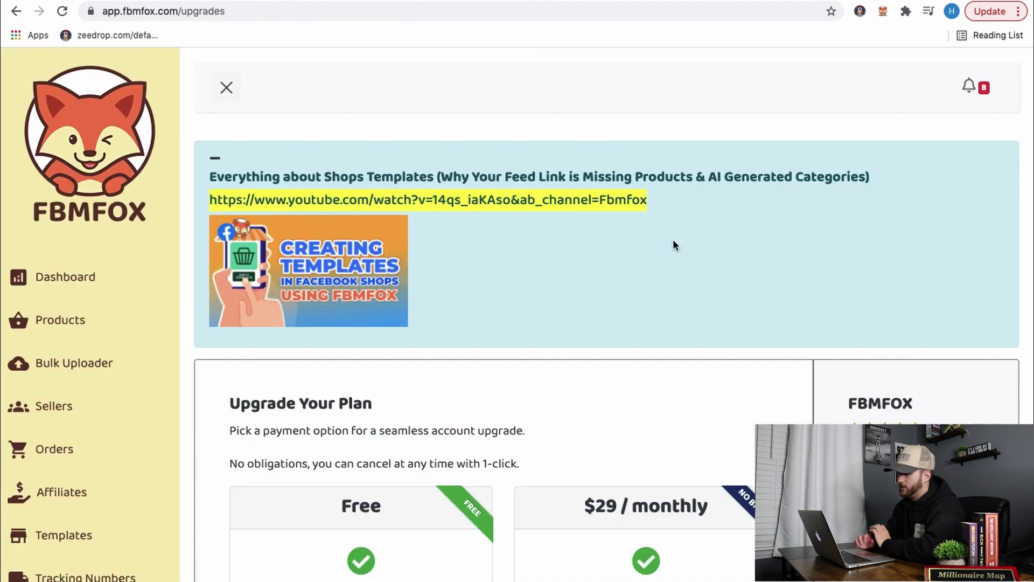
{"action": "scroll", "coordinate": [673, 239], "scroll_direction": "down", "scroll_amount": 6}
{"action": "scroll", "coordinate": [673, 246], "scroll_direction": "down", "scroll_amount": 2}
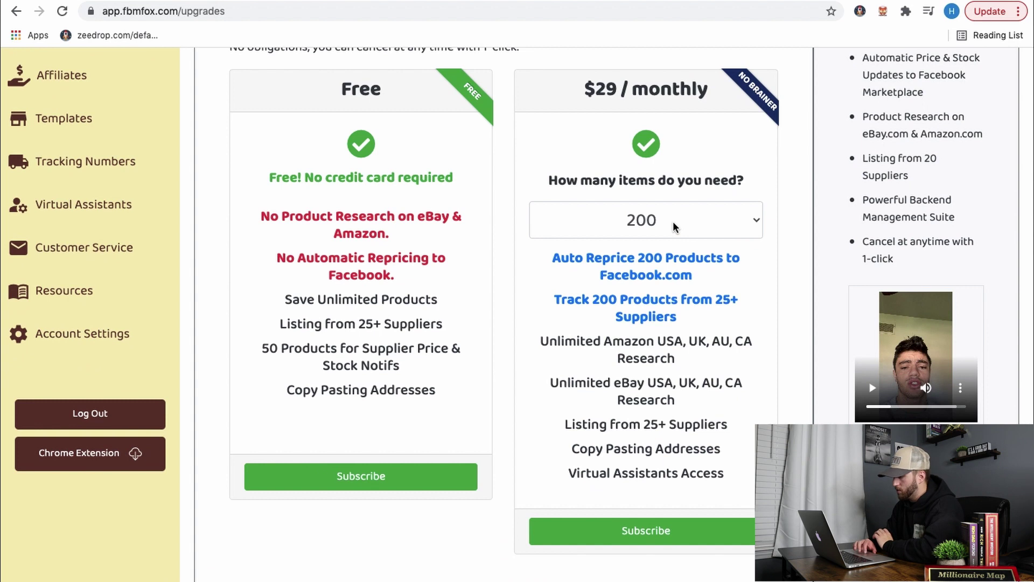
{"action": "left_click", "coordinate": [674, 227]}
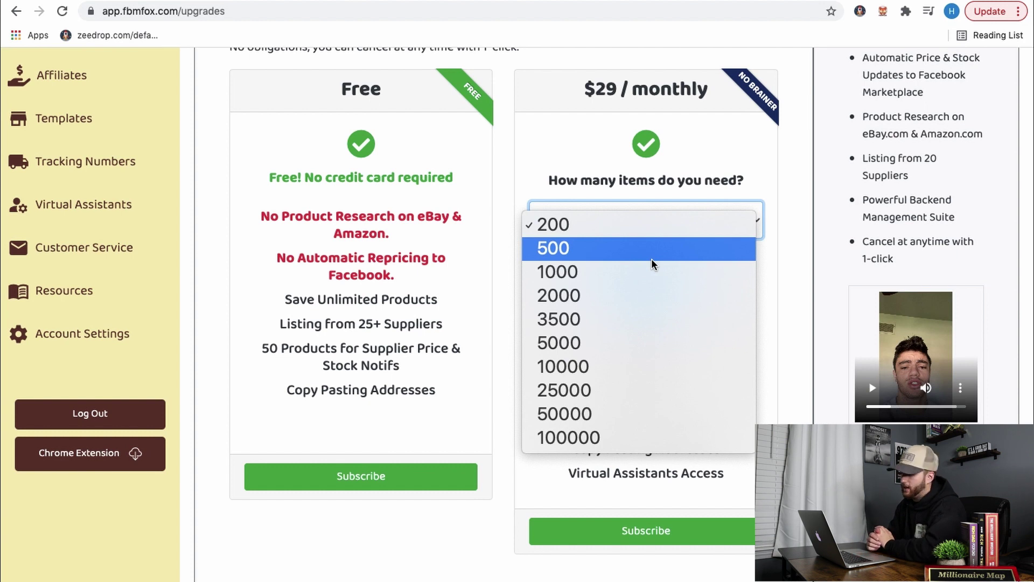
{"action": "left_click", "coordinate": [652, 254]}
{"action": "left_click", "coordinate": [657, 229]}
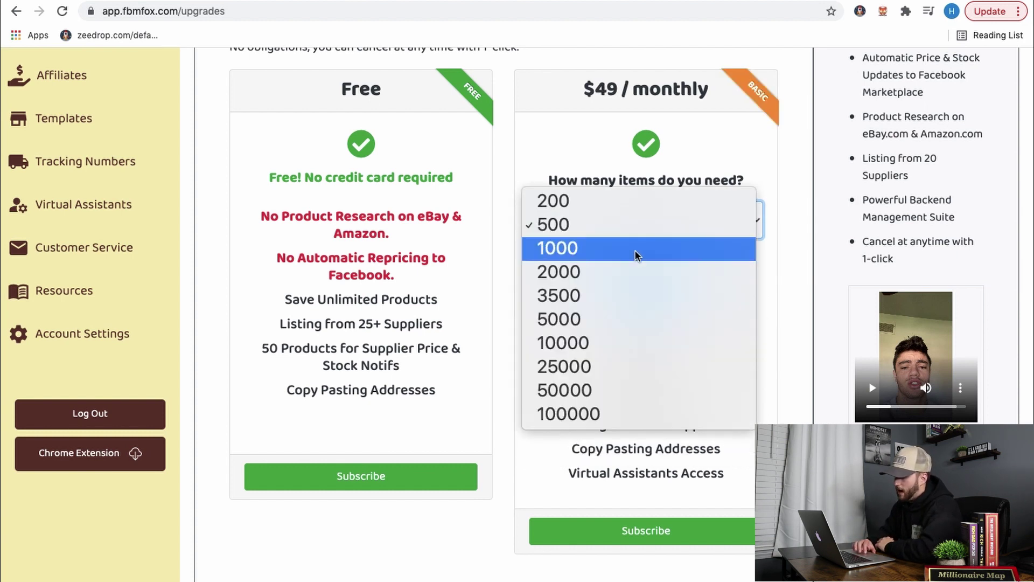
{"action": "left_click", "coordinate": [629, 253]}
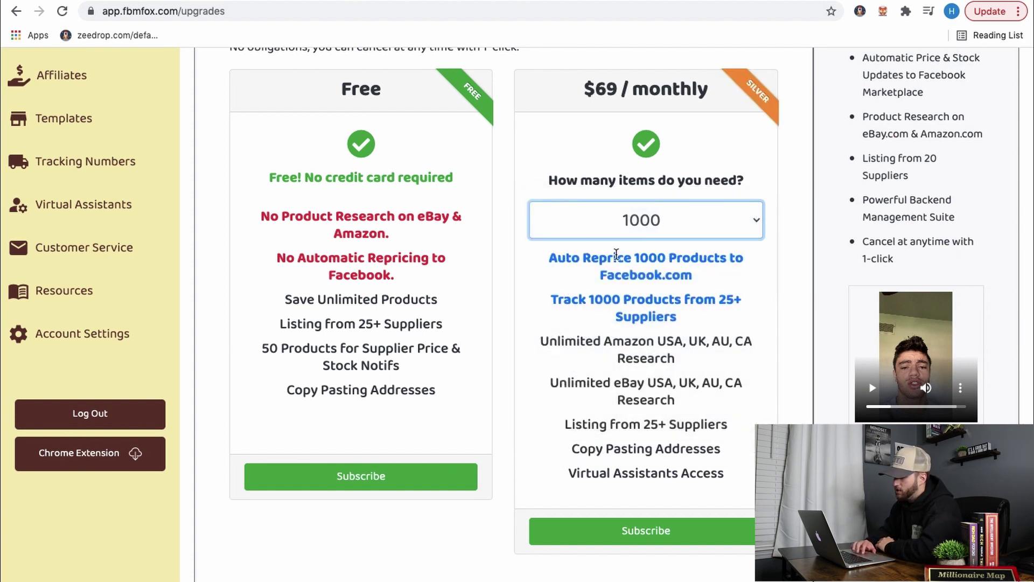
Step: Check the paid plan's monthly price for 5000 items and for 50000 items
{"action": "left_click", "coordinate": [627, 236]}
{"action": "left_click", "coordinate": [599, 295]}
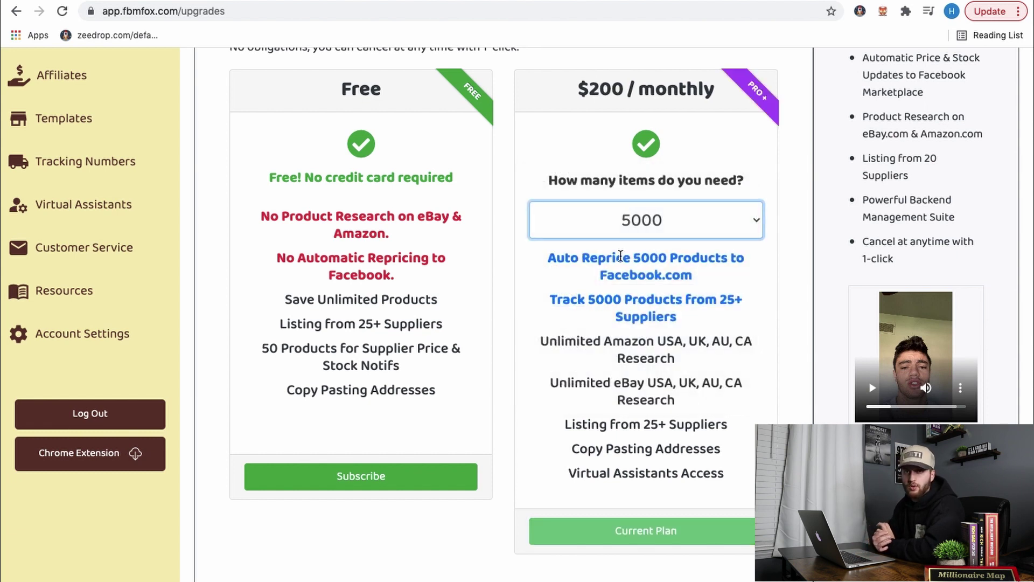
{"action": "left_click", "coordinate": [622, 236]}
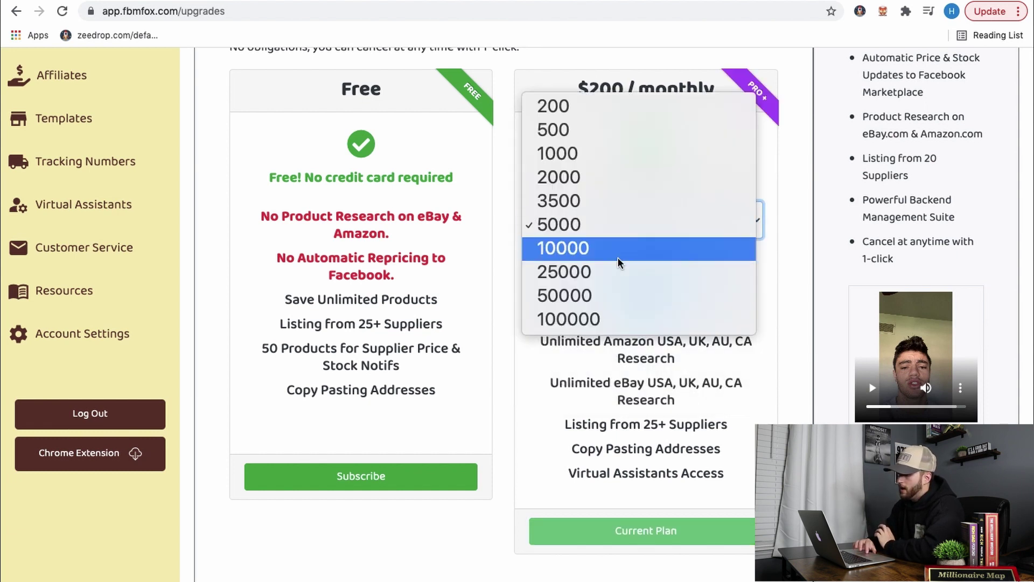
{"action": "left_click", "coordinate": [615, 298]}
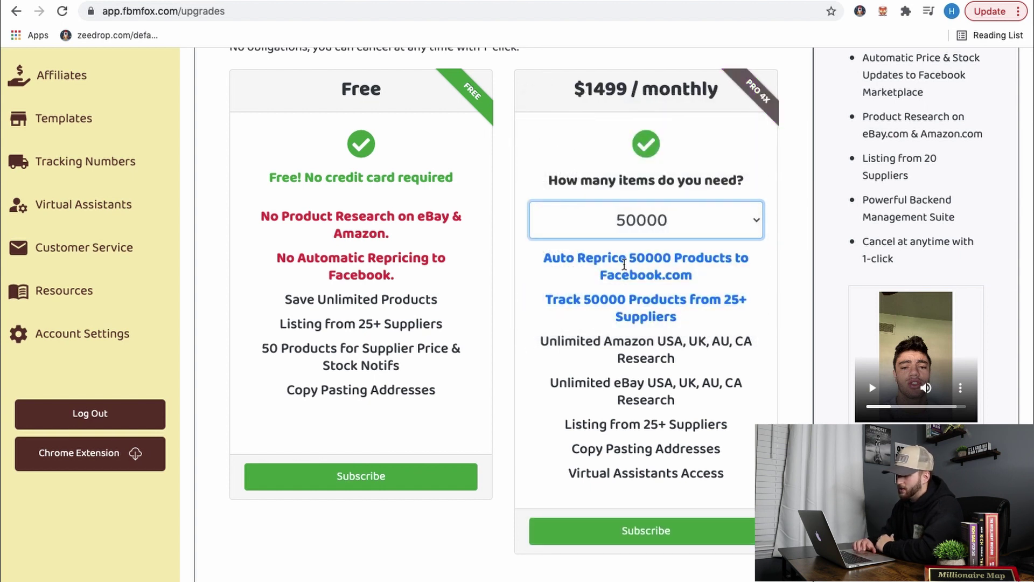